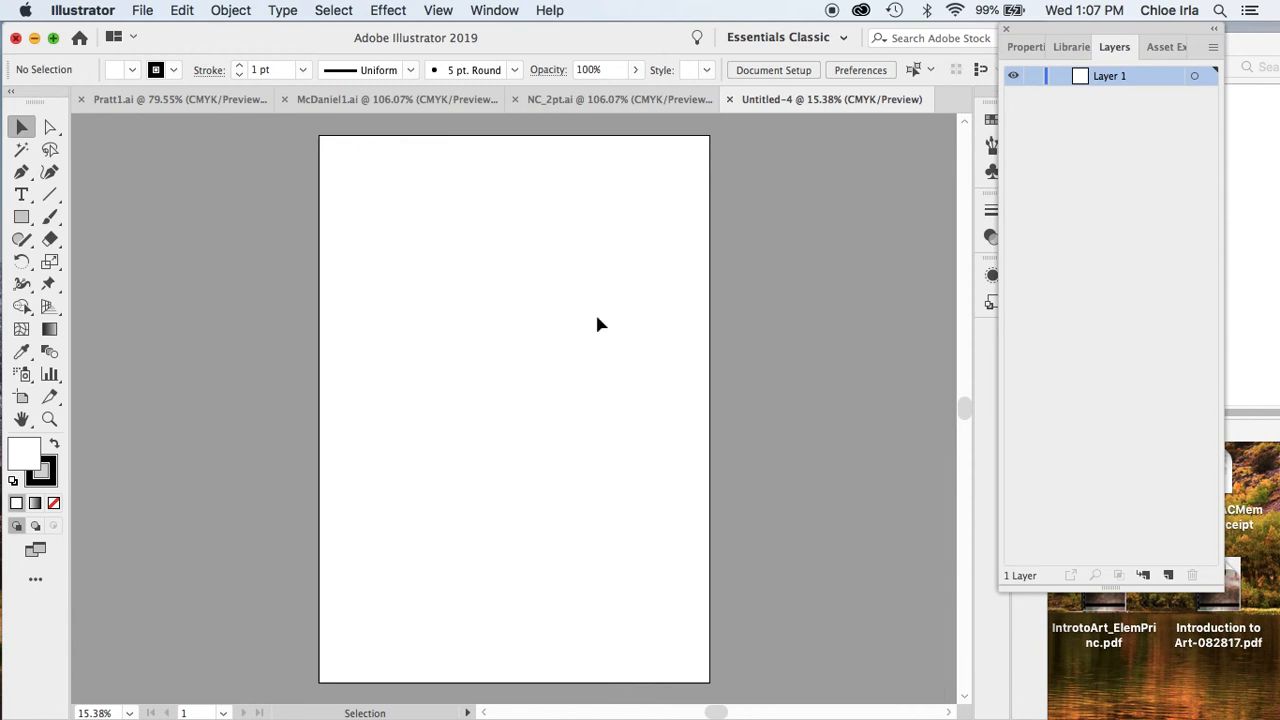
Look through the Pratt1.ai, McDaniel1.ai and NC_2pt.ai floor plans, ending on the blank Untitled-4 document
click(174, 104)
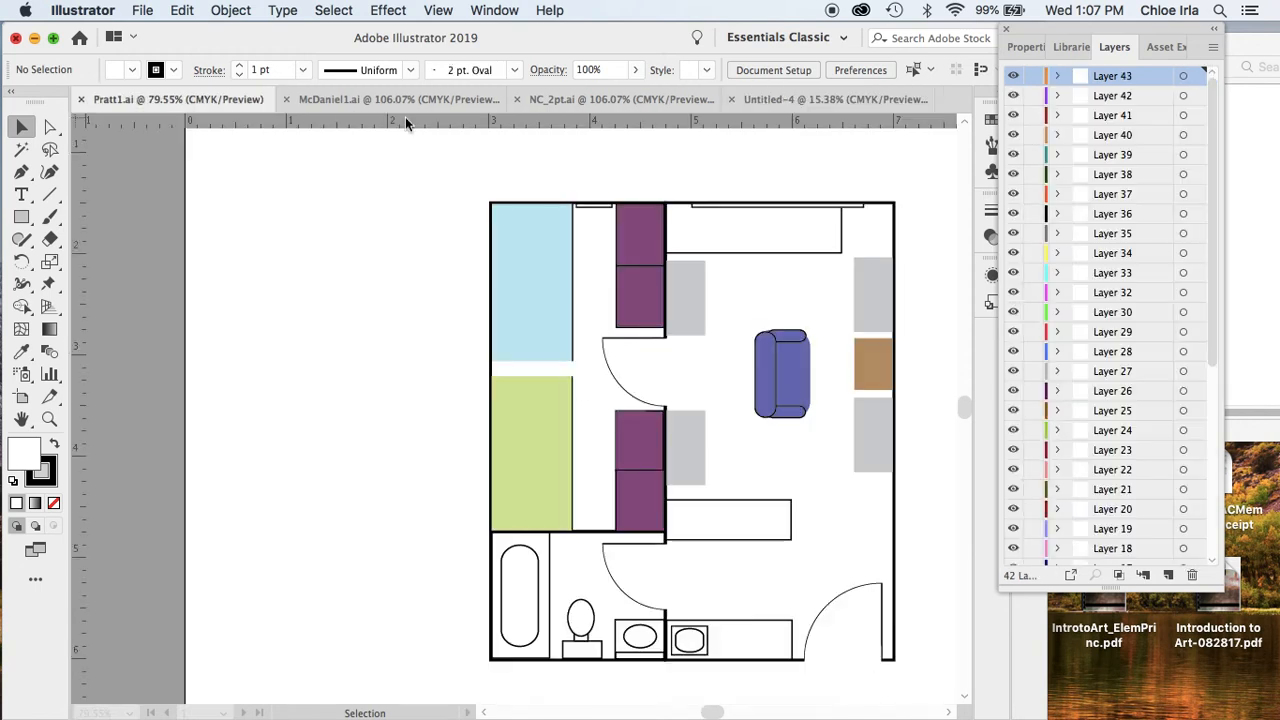
click(335, 102)
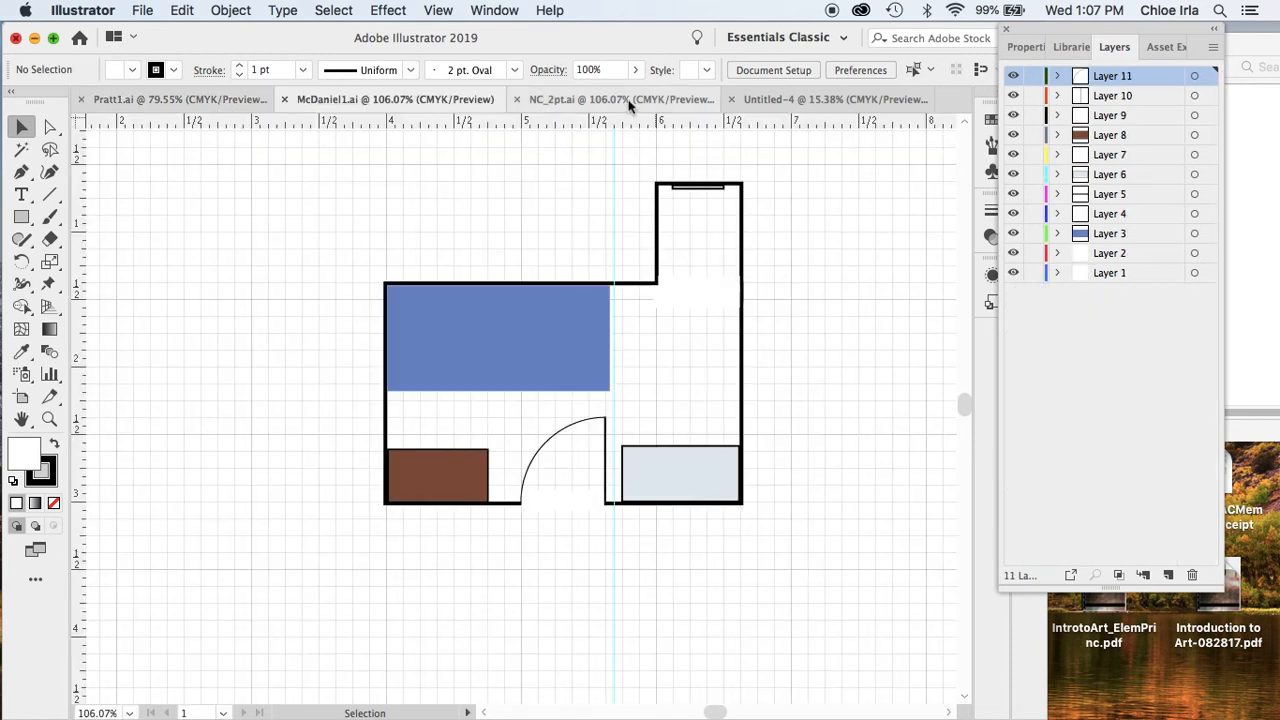
click(630, 100)
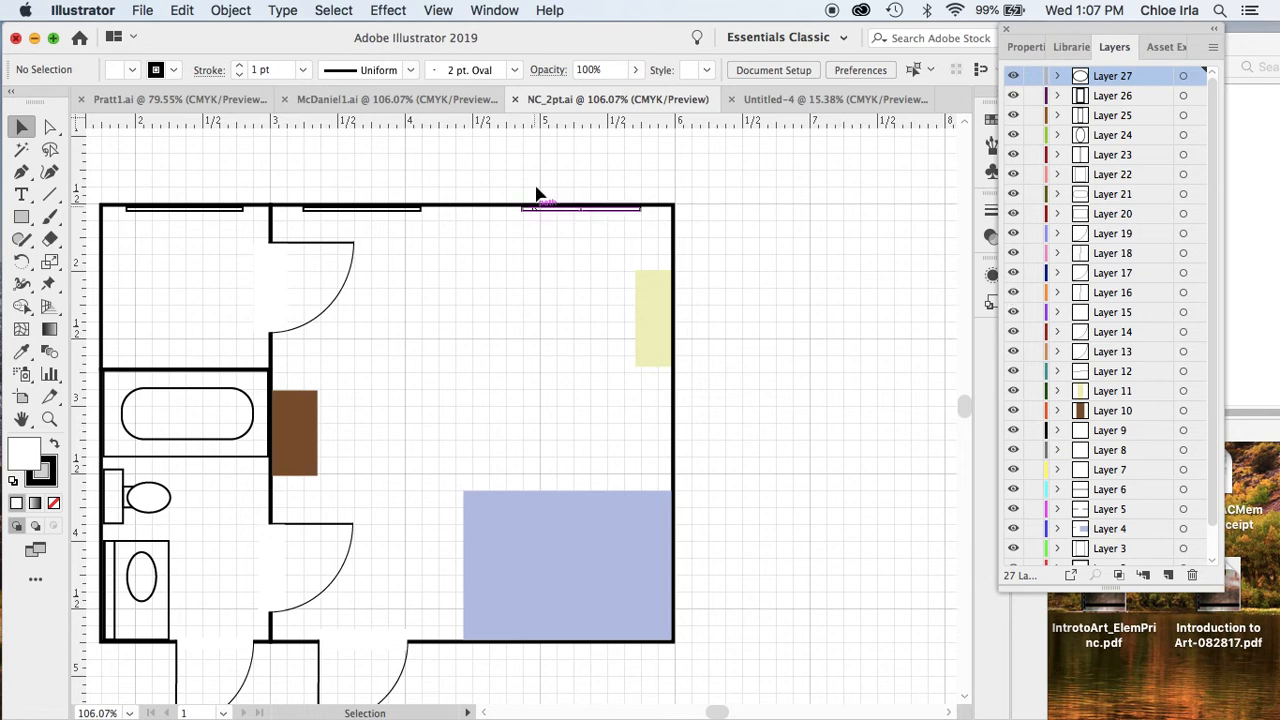
click(770, 99)
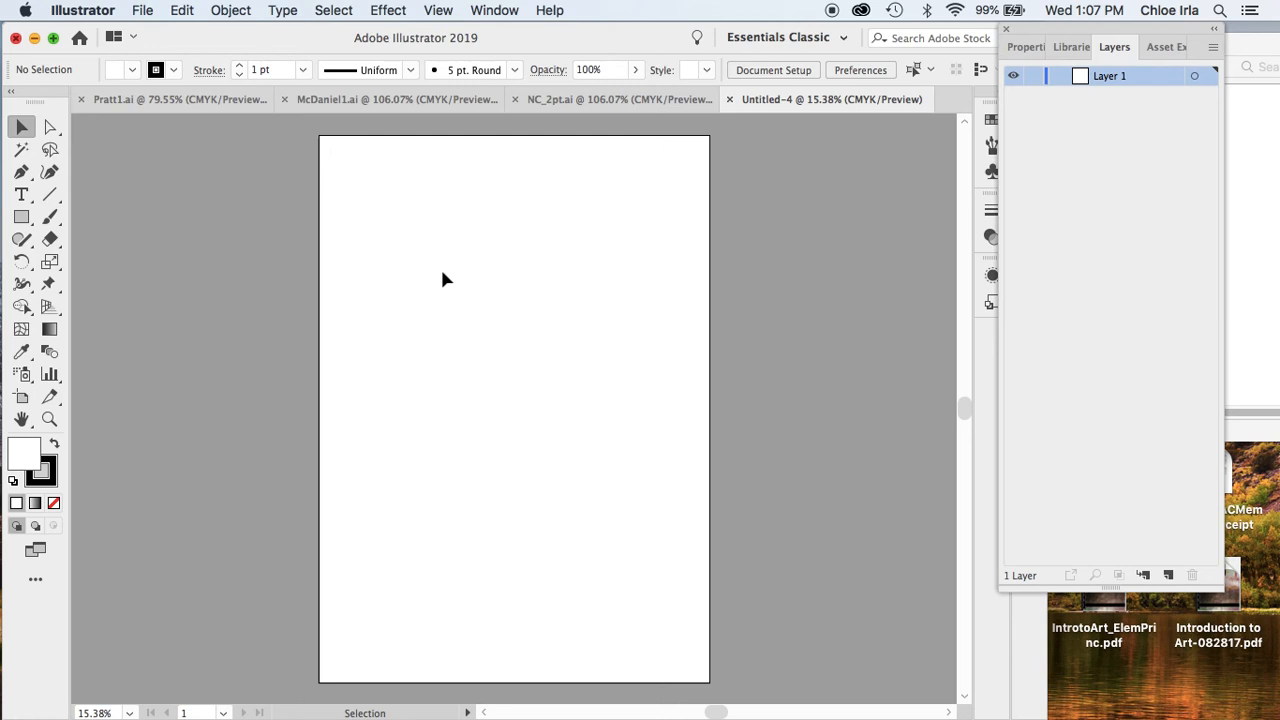
In NC_2pt.ai, hide the grid and group all objects of the floor plan
click(591, 105)
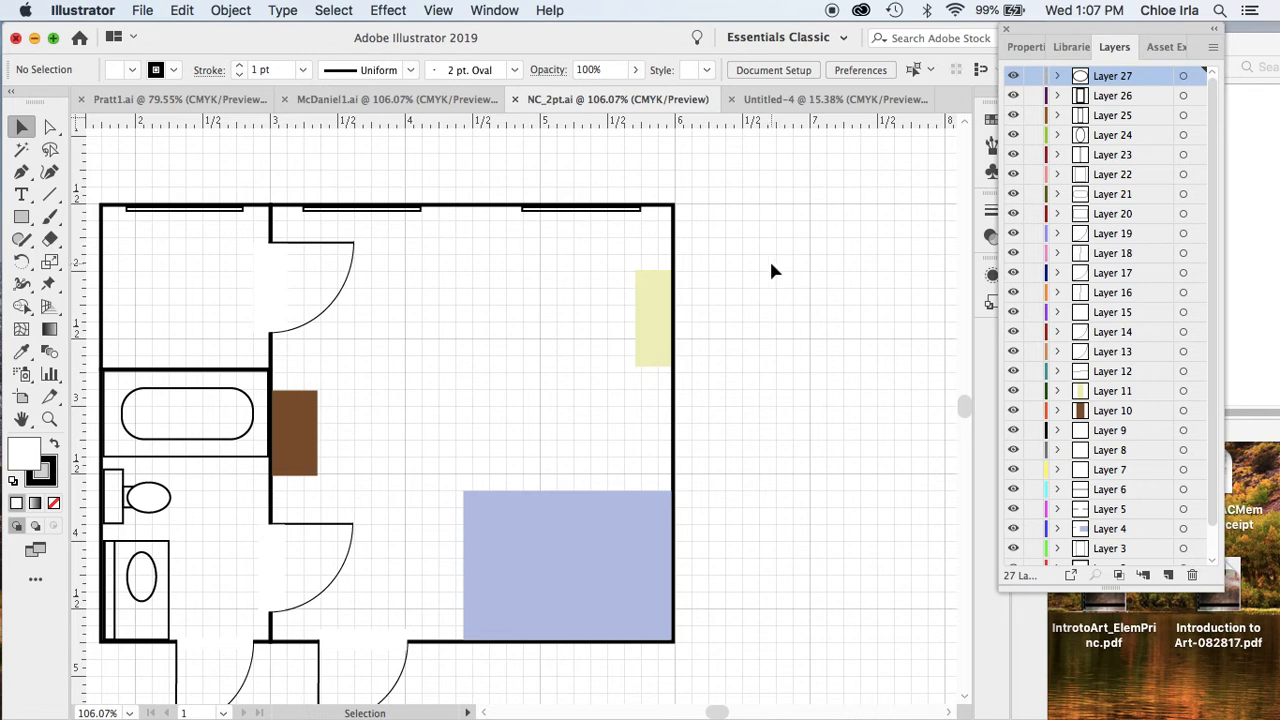
key(super+apostrophe)
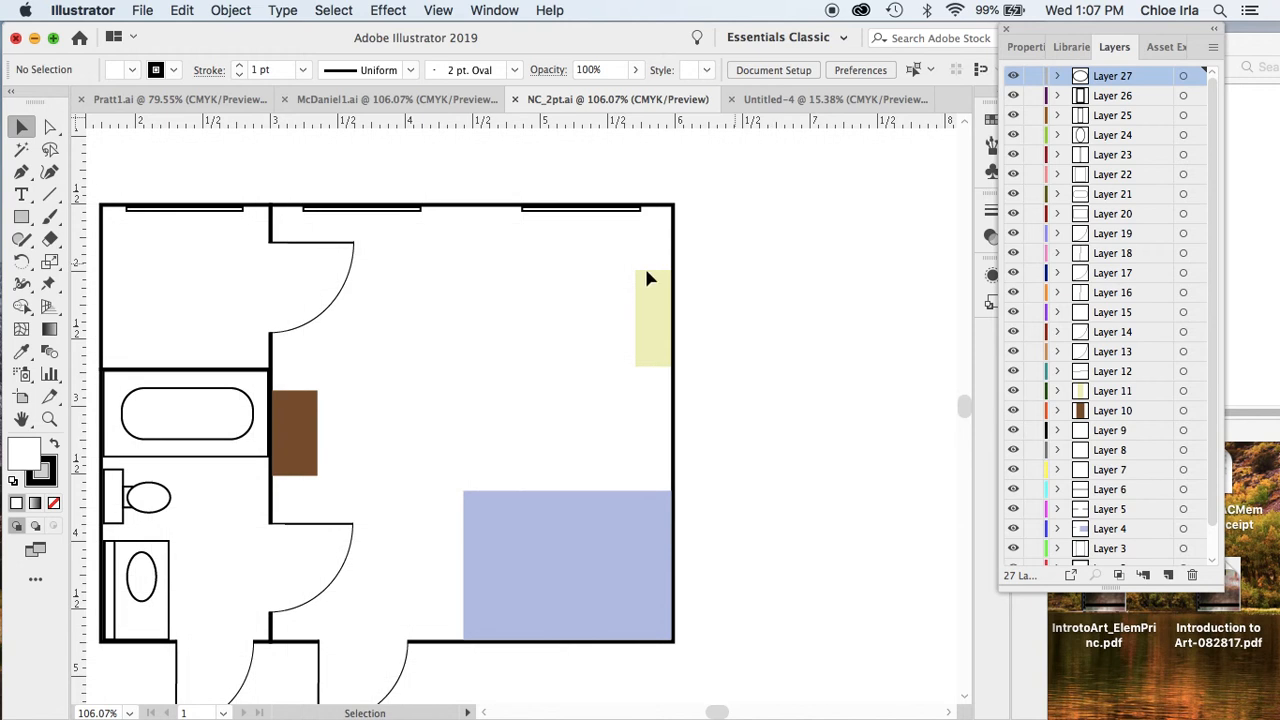
drag(560, 351, 686, 327)
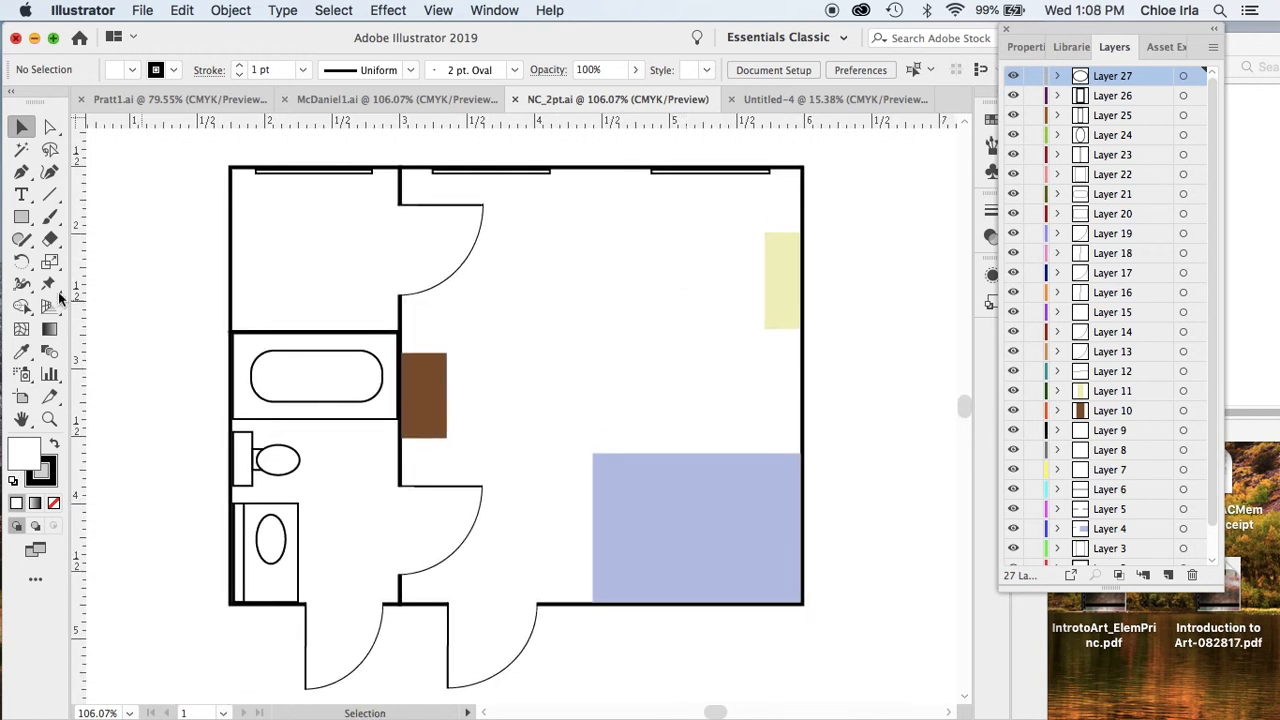
drag(172, 146, 884, 686)
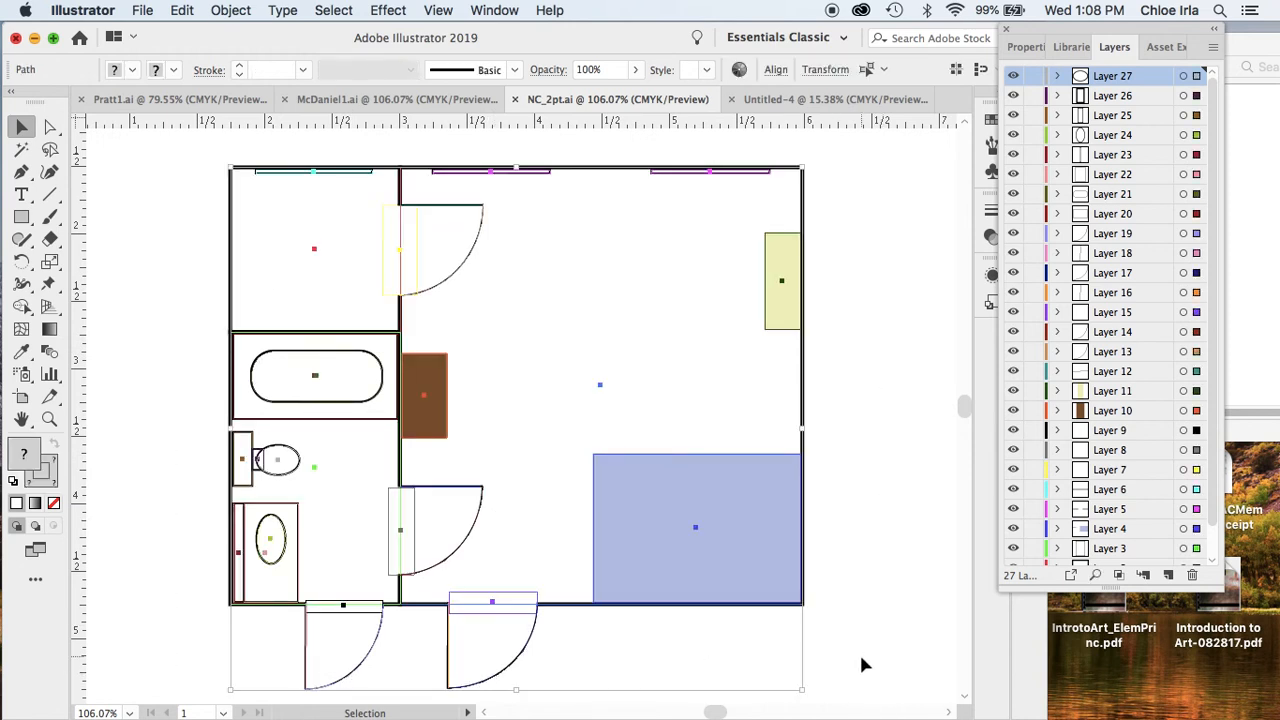
key(super+g)
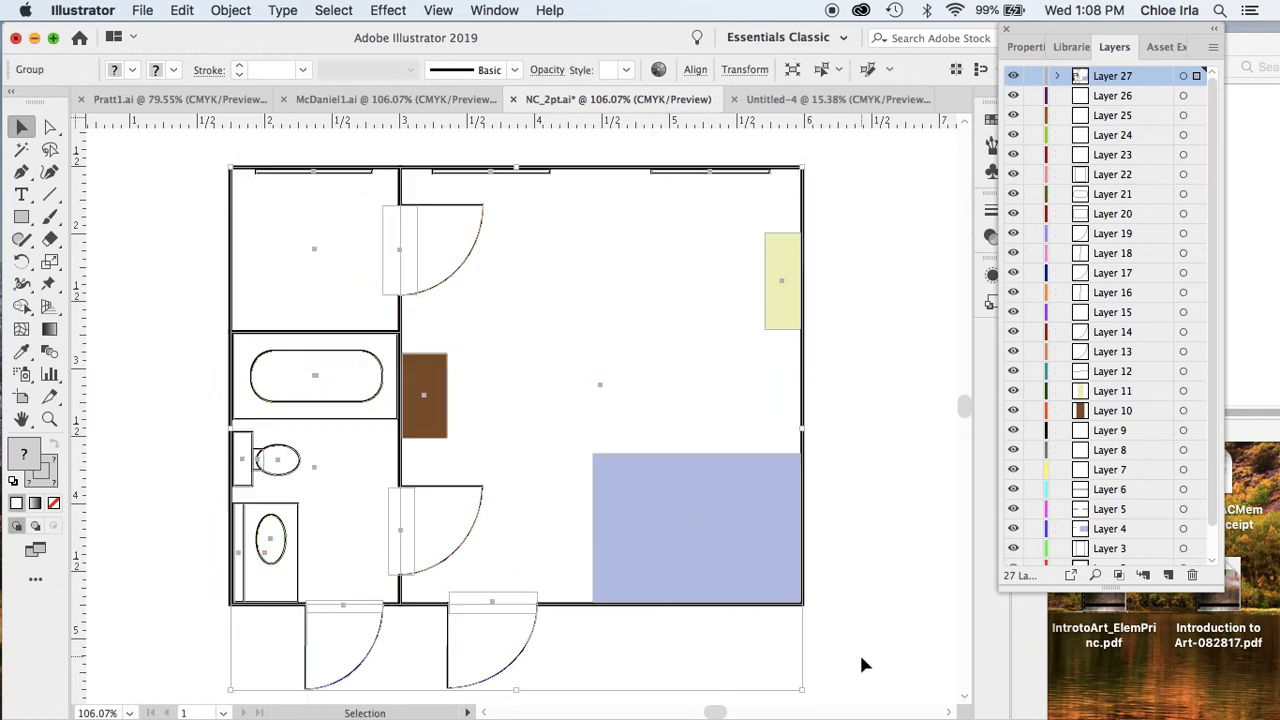
click(240, 12)
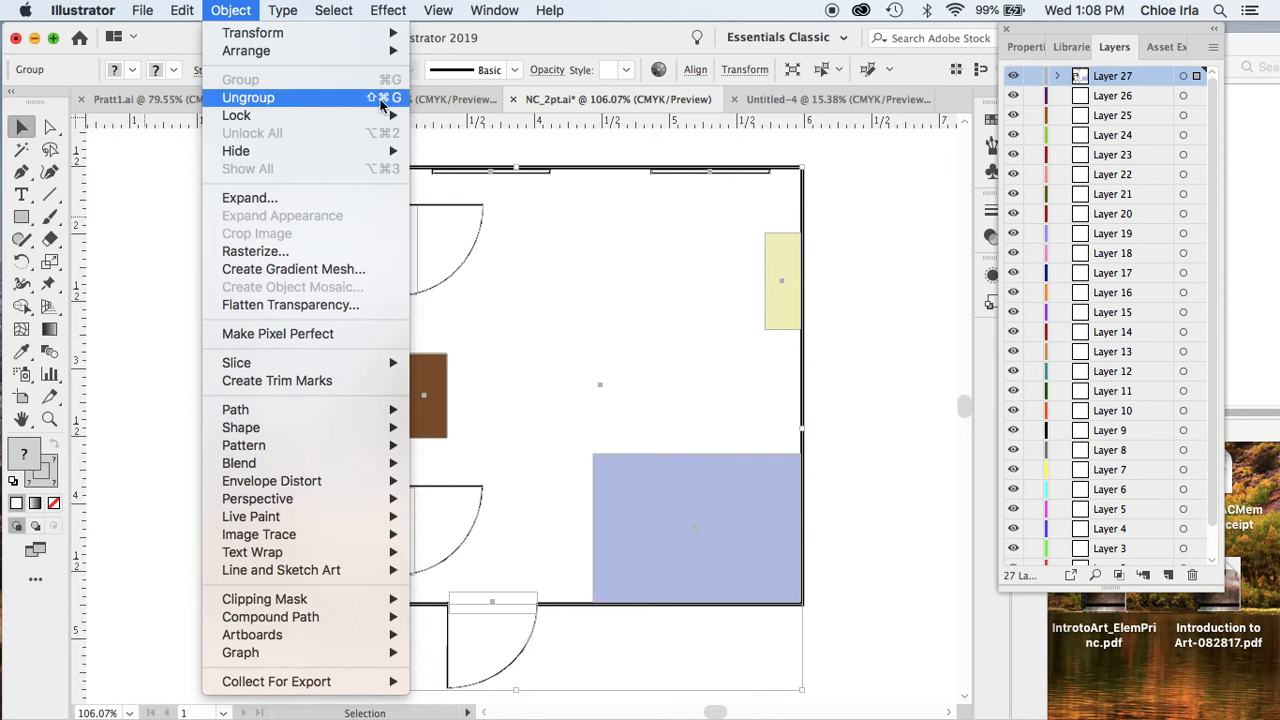
click(942, 352)
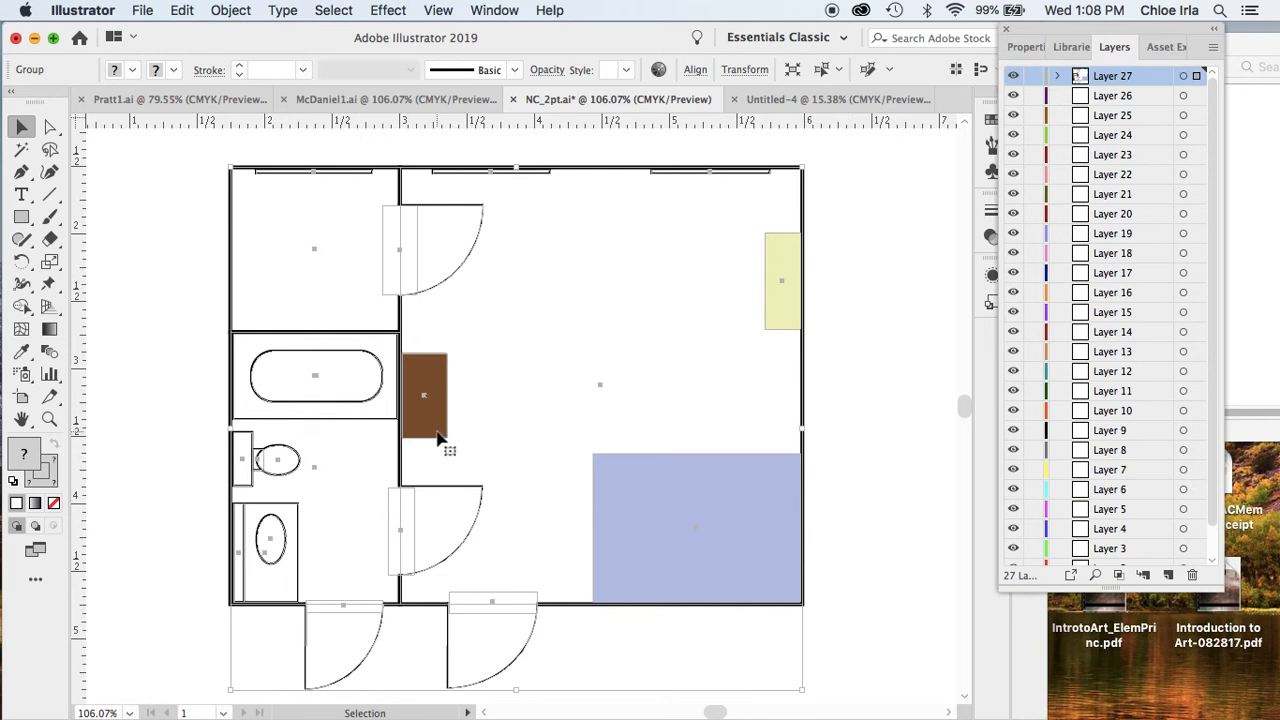
Copy the grouped NC_2pt.ai floor plan into the blank Untitled-4 document
key(super+shift+g)
click(851, 292)
click(814, 97)
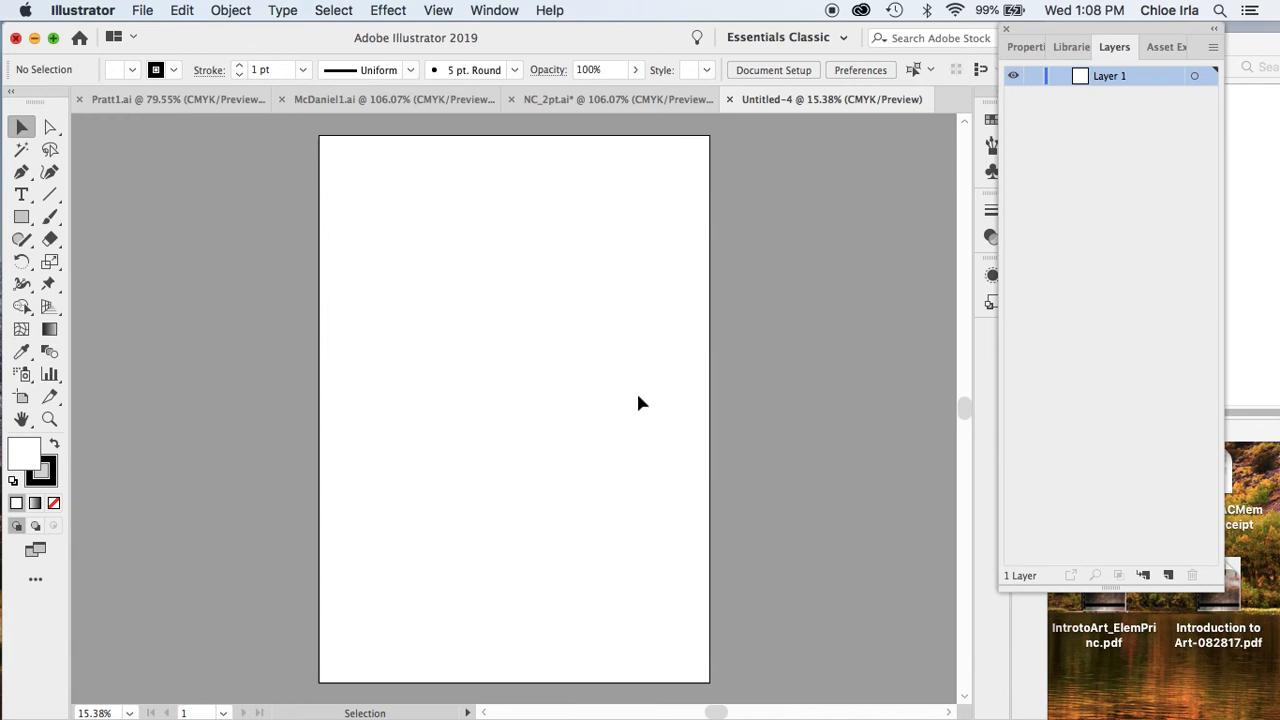
key(super+v)
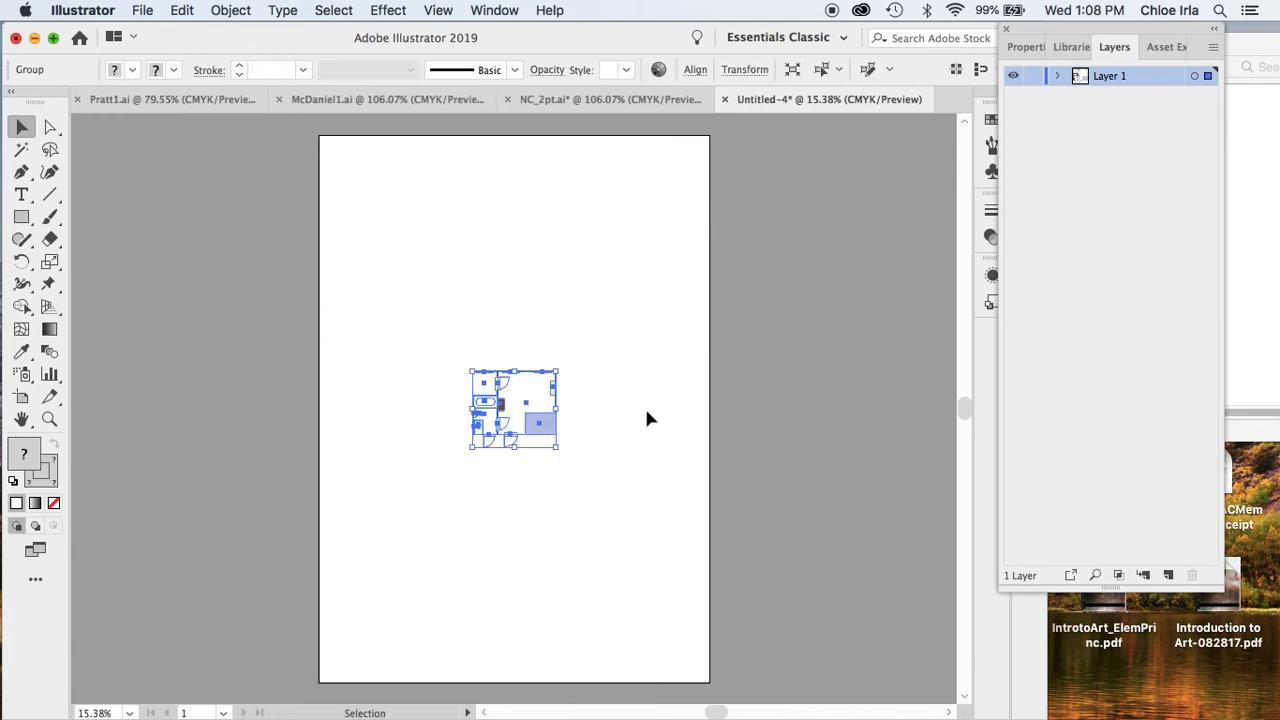
Paste the floor plan again on a new layer and move it above the first copy
click(1168, 576)
key(super+v)
drag(500, 432, 500, 313)
Delete the floor plan copy on Layer 1 and rename that layer "background"
click(503, 410)
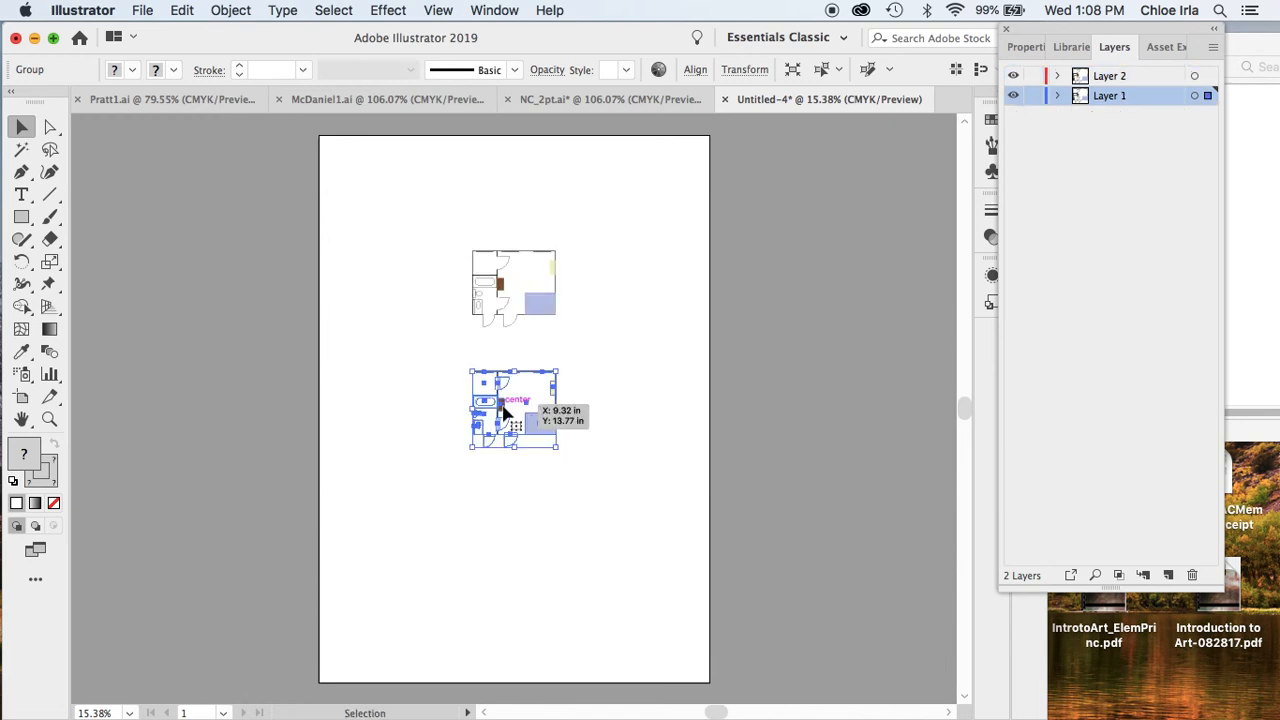
key(Delete)
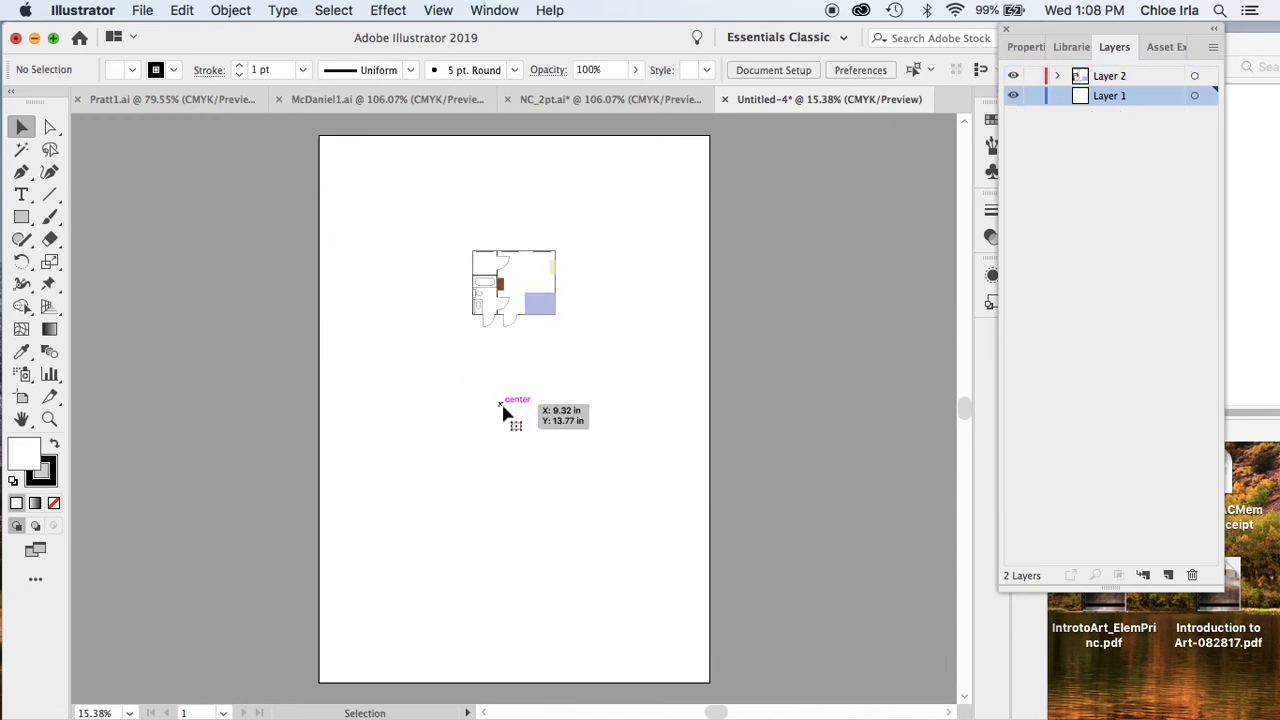
double_click(1114, 93)
text(background)
key(Return)
Rename Layer 2 "NC bedroom" and move its floor plan to the artboard's upper-left area
click(1107, 79)
double_click(1108, 78)
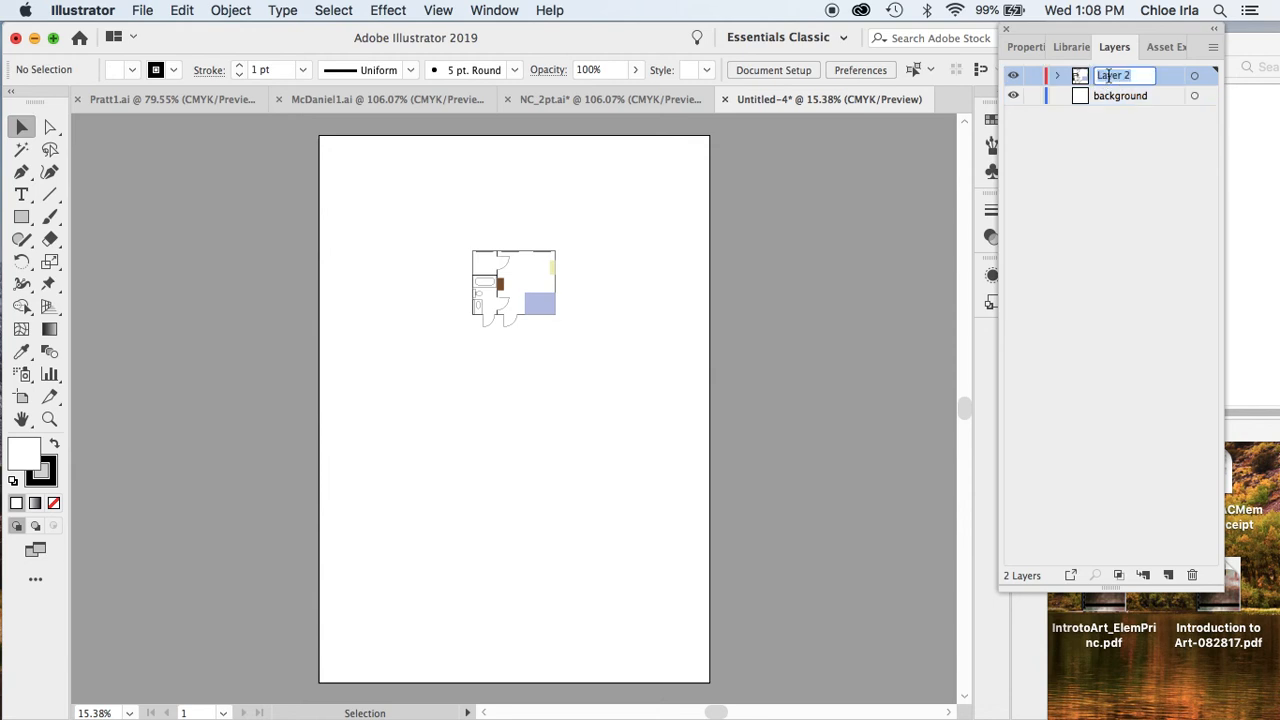
text(NC bedroom)
key(Return)
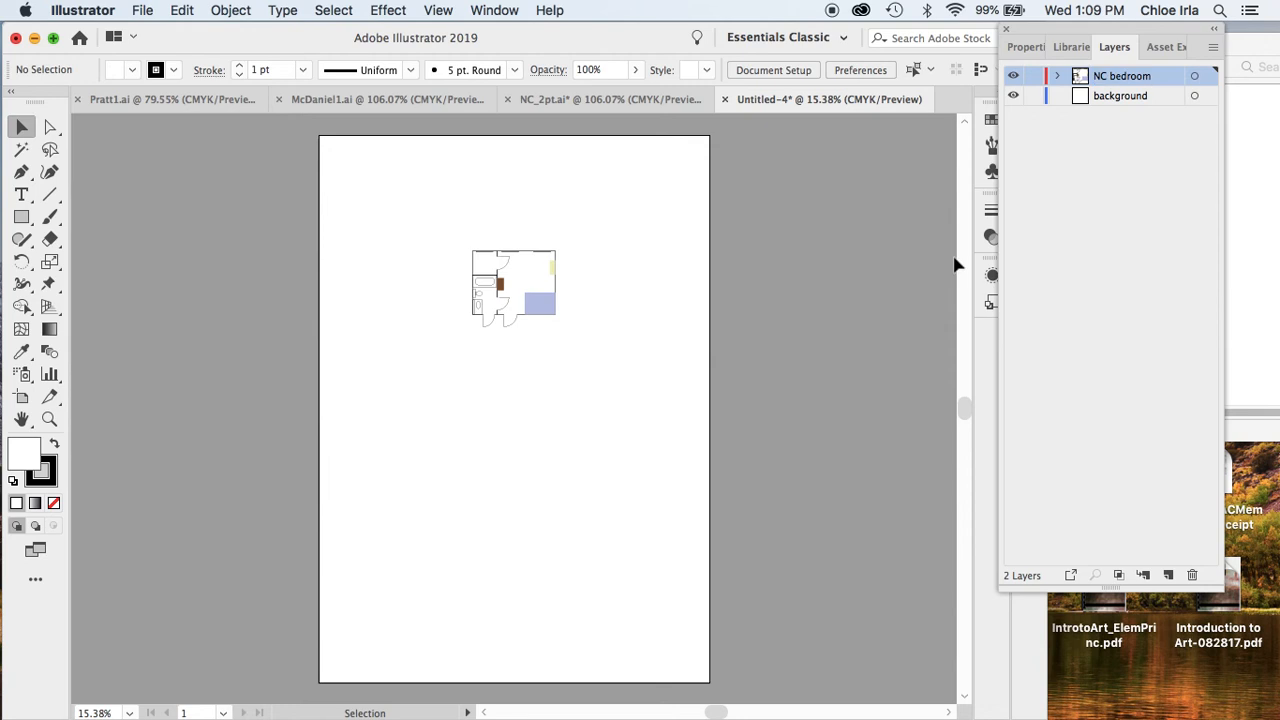
drag(526, 289, 395, 221)
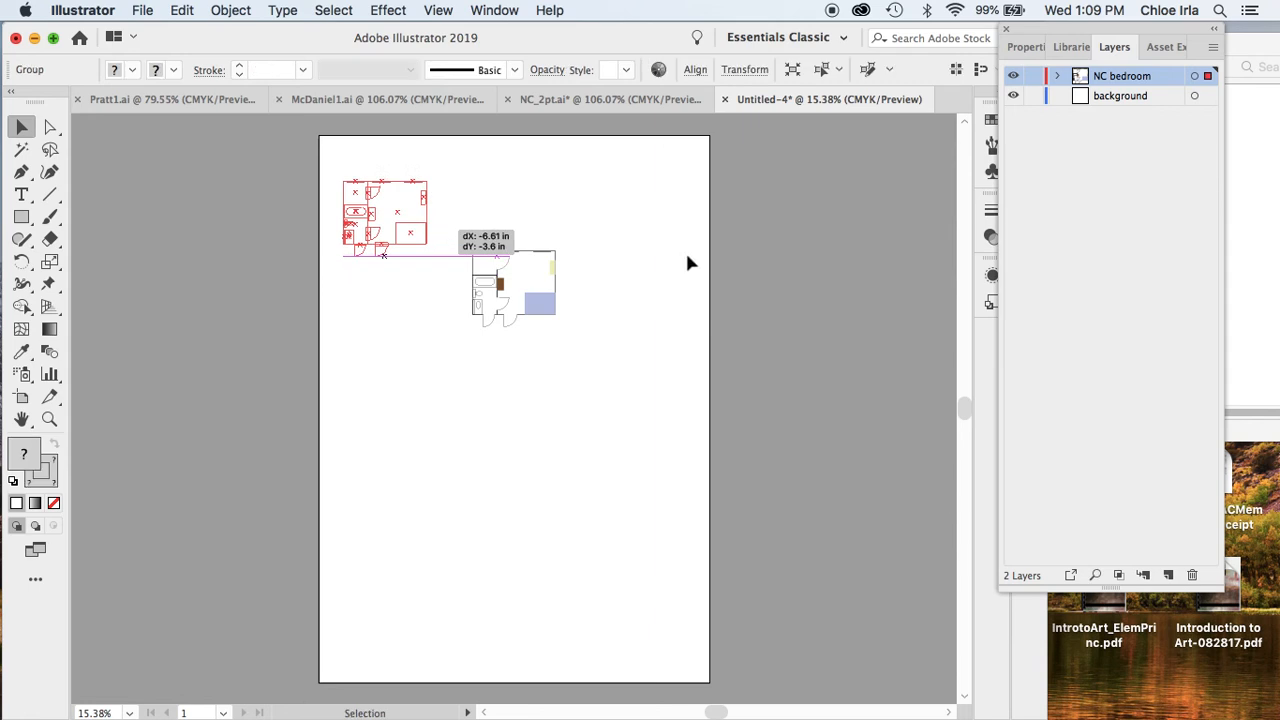
In McDaniel1.ai, hide the grid and group all objects of the floor plan
click(361, 103)
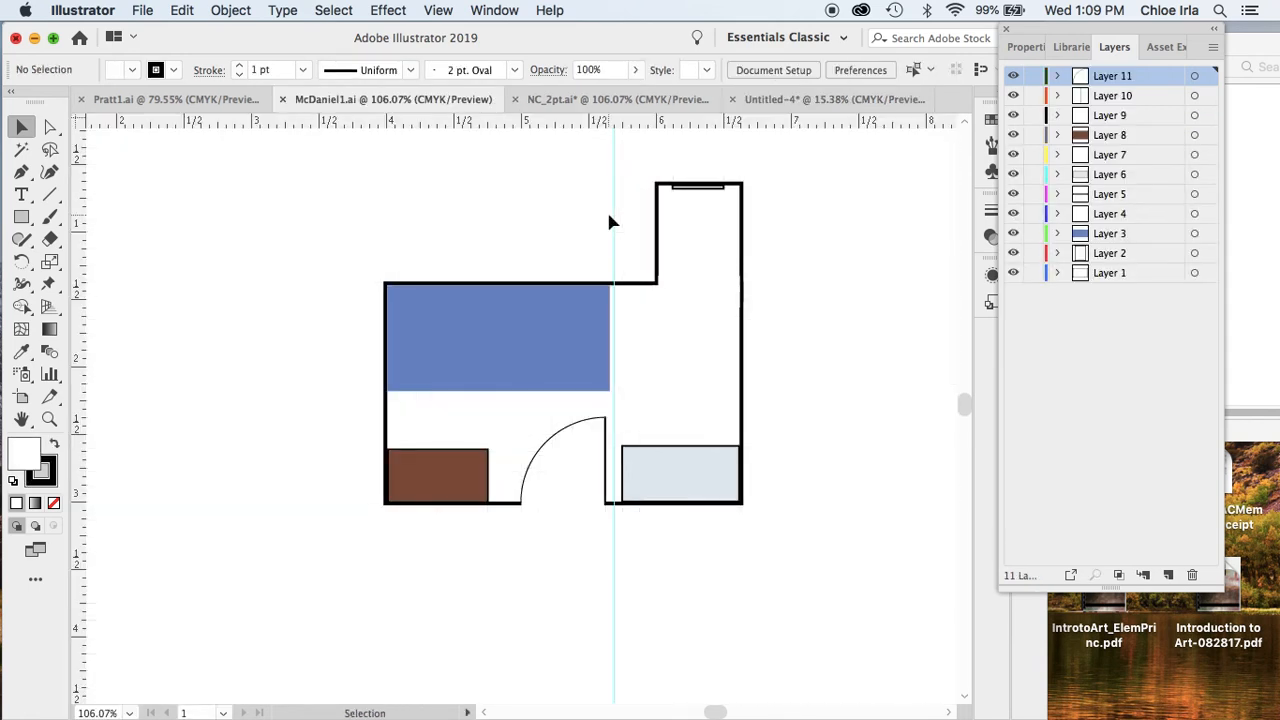
drag(290, 170, 847, 509)
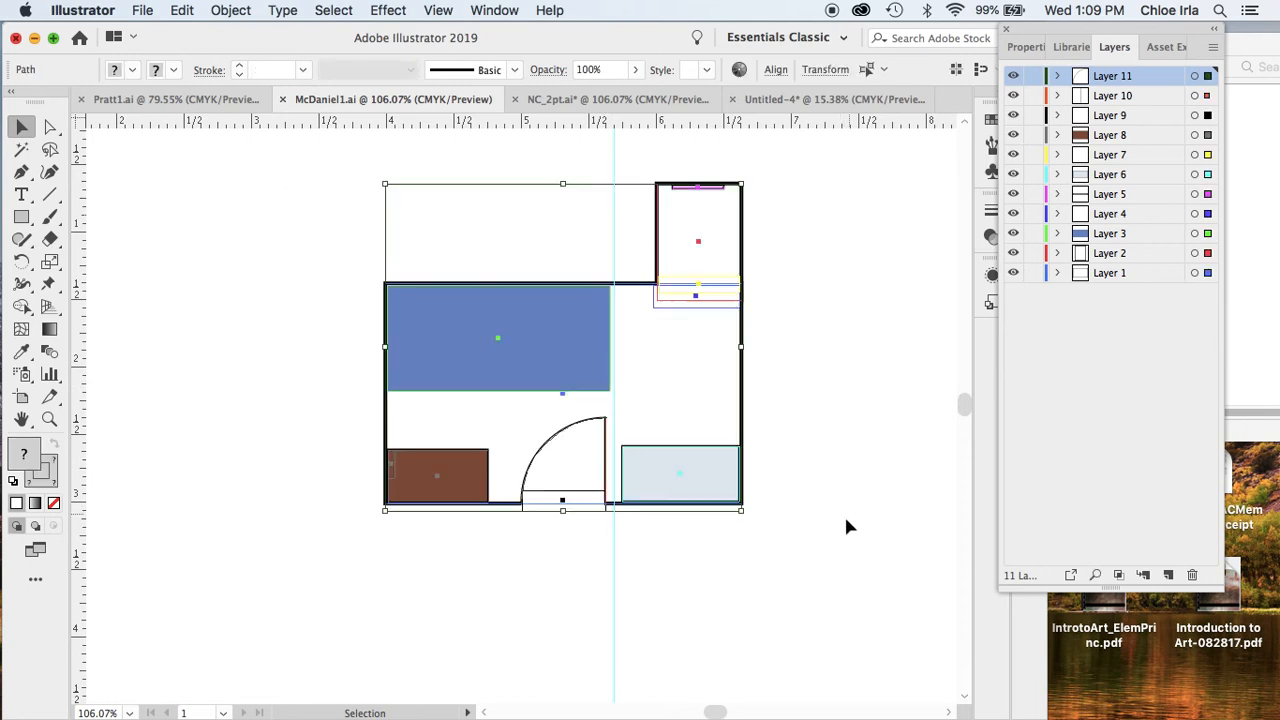
key(super+g)
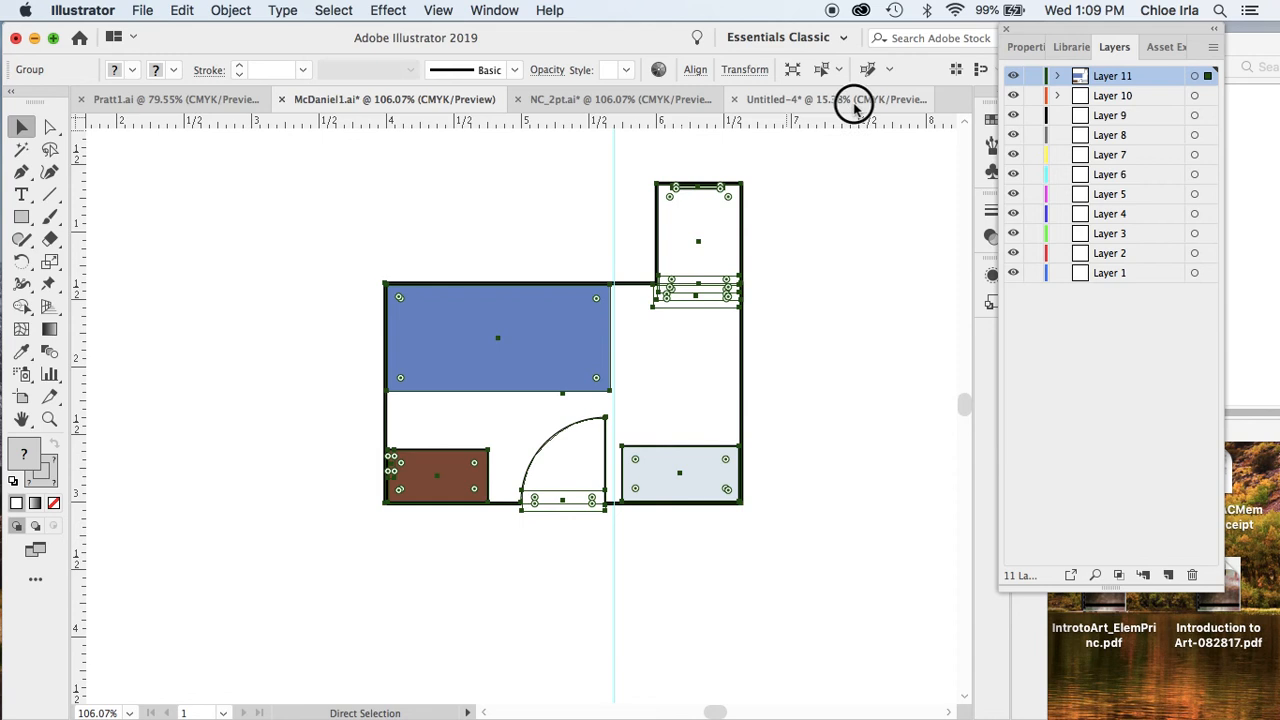
Copy the grouped McDaniel1.ai floor plan onto a new layer in Untitled-4
click(851, 101)
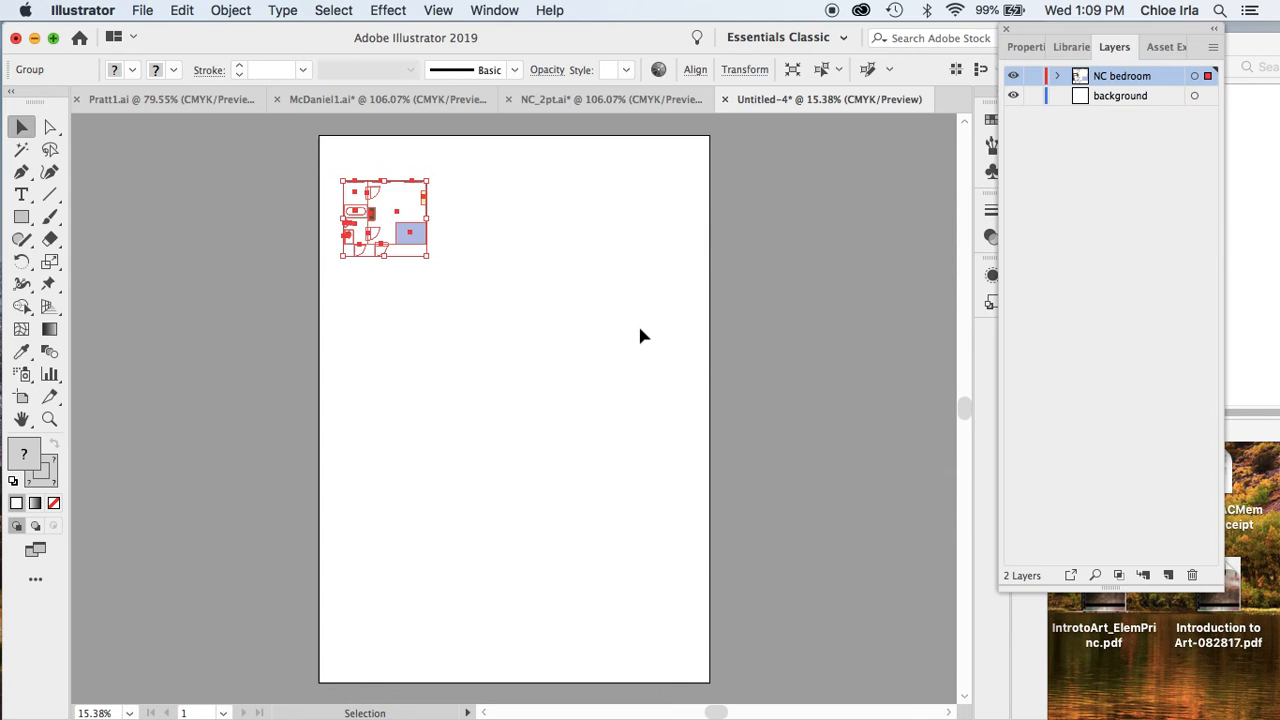
click(1170, 575)
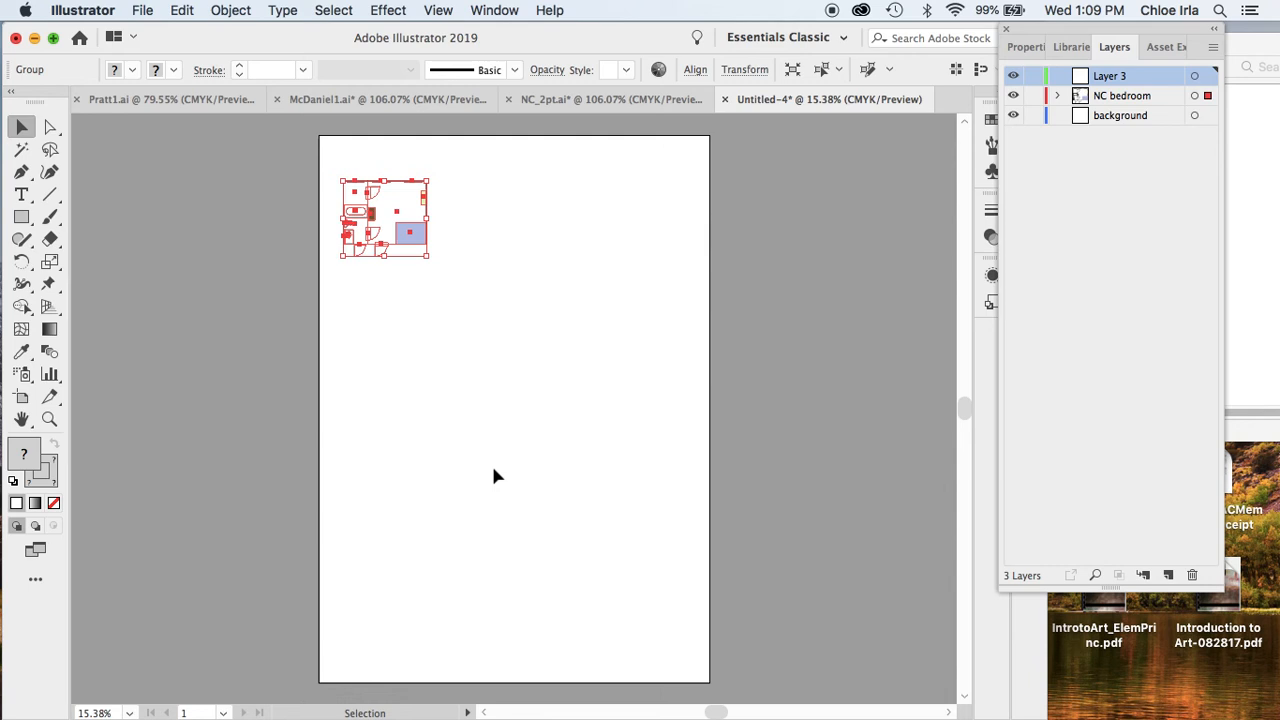
click(1195, 80)
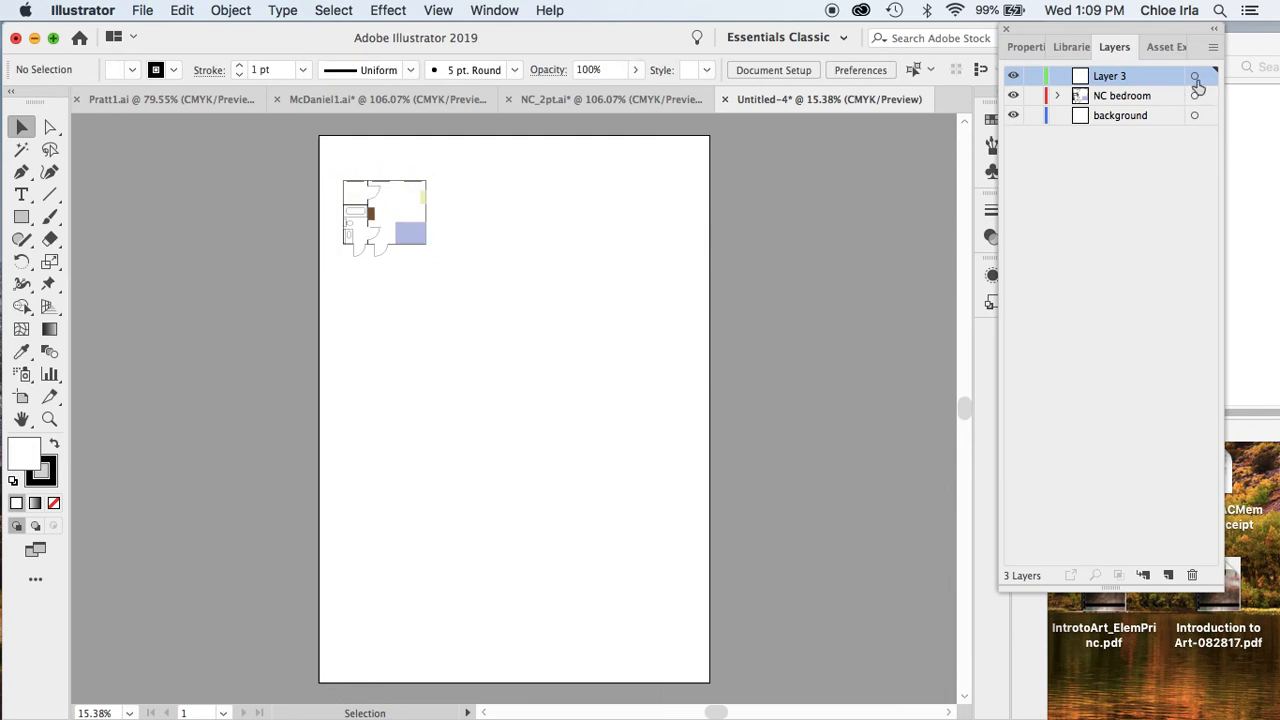
key(super+v)
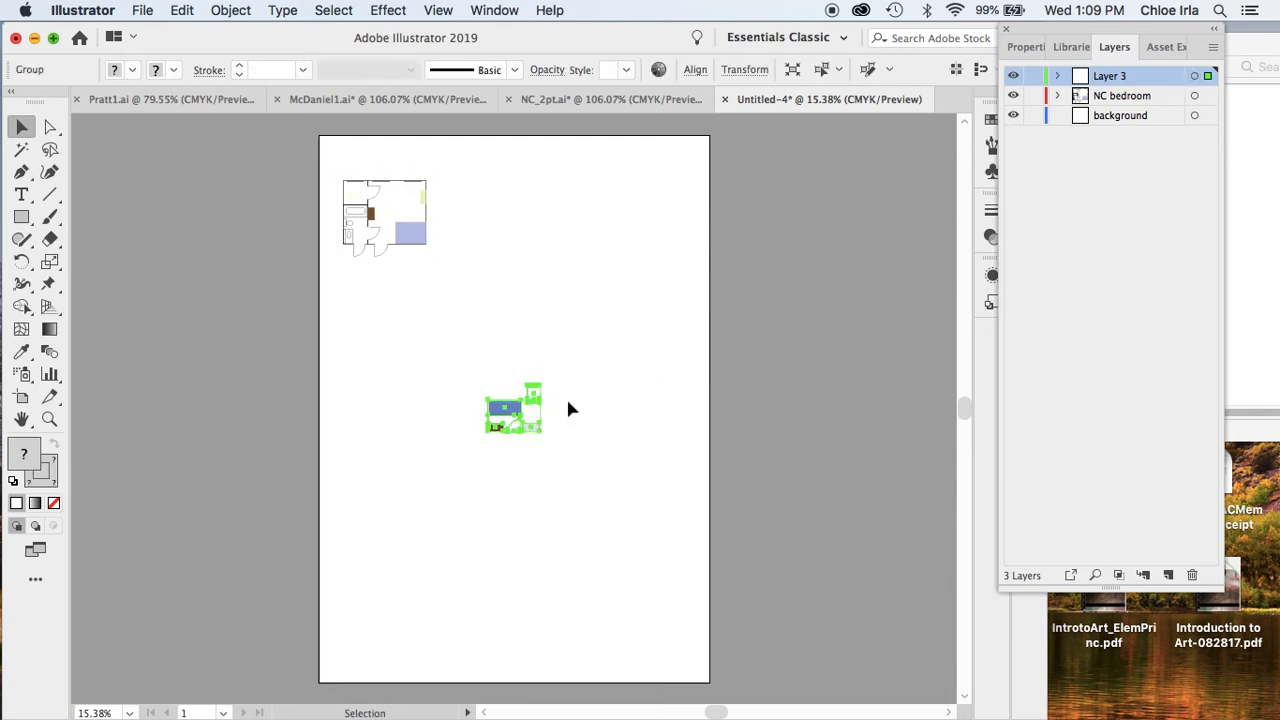
Rename Layer 3 "McD I" and move its floor plan to the right of the NC bedroom plan
double_click(1113, 76)
text(McD)
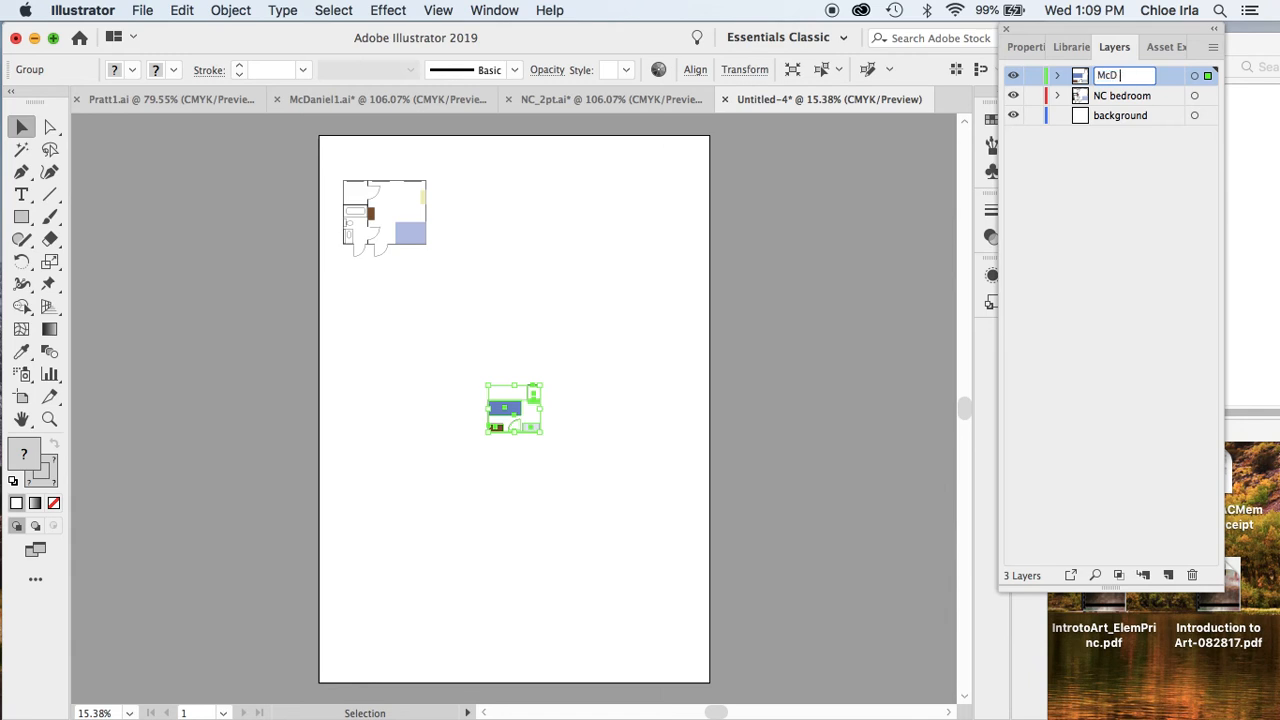
text( I)
key(Return)
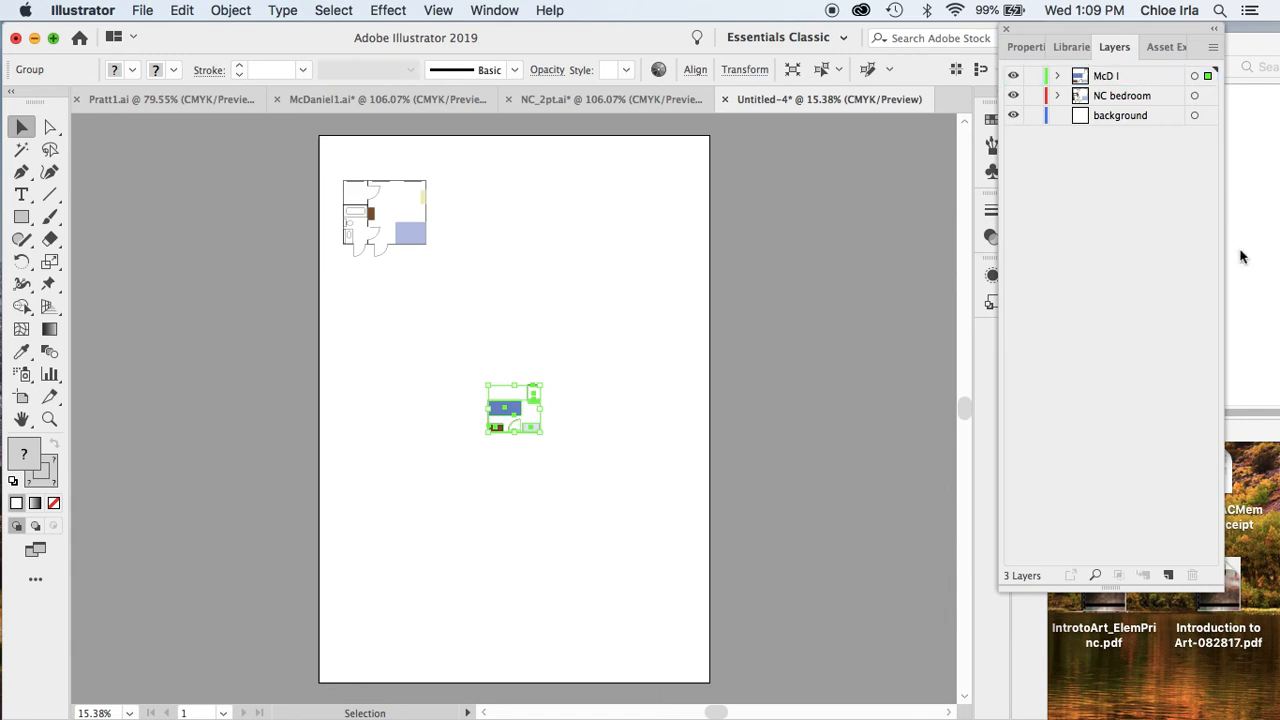
drag(508, 415, 502, 225)
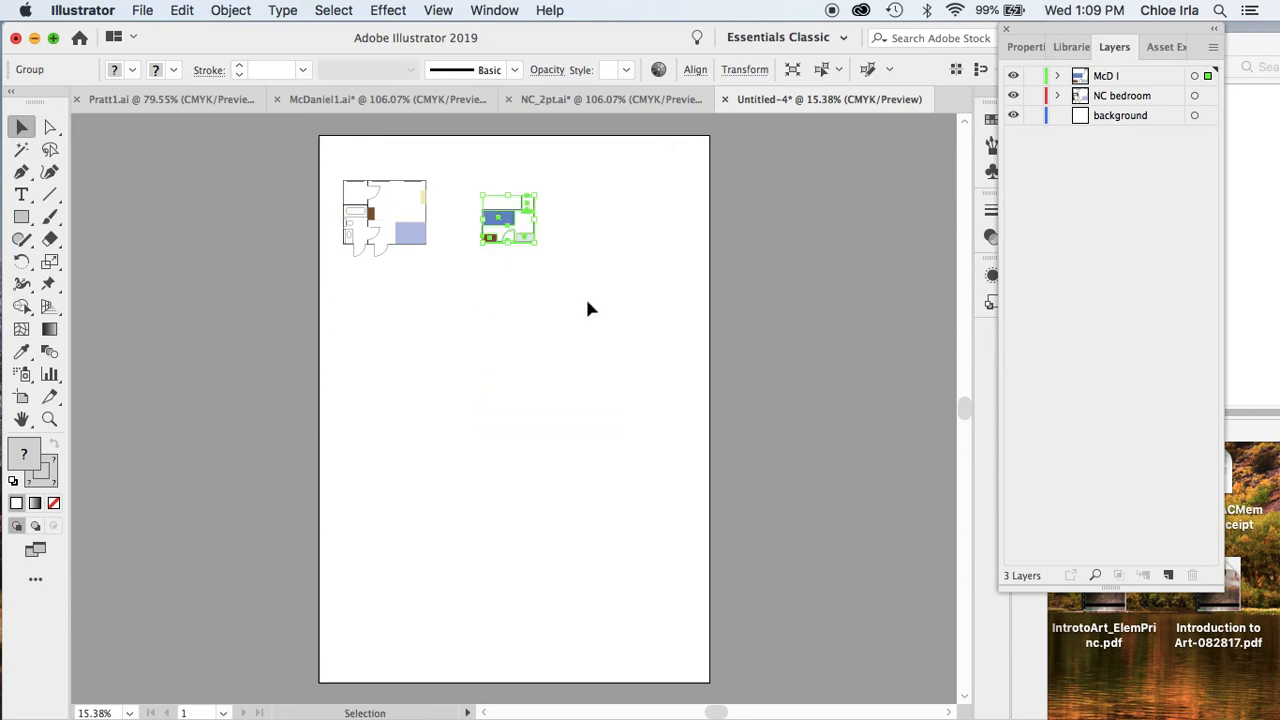
click(588, 308)
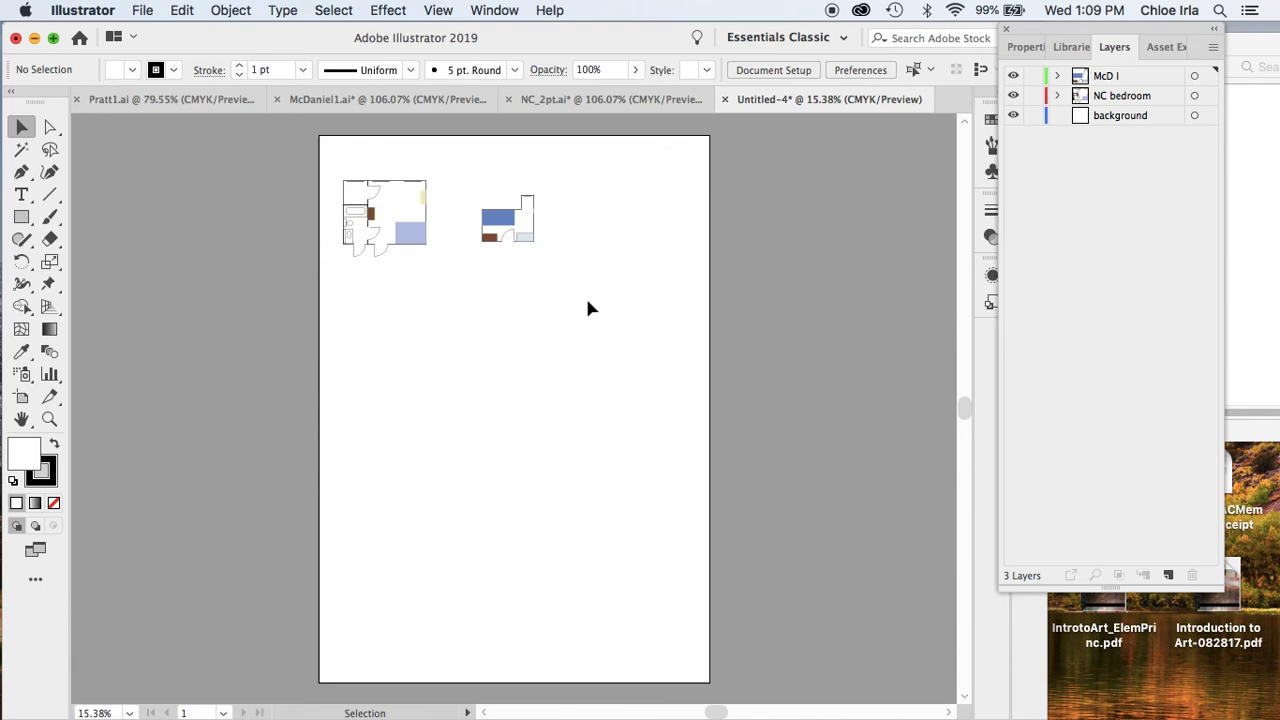
Show the grid in Untitled-4 and view both floor plans at 50% zoom
key(super+apostrophe)
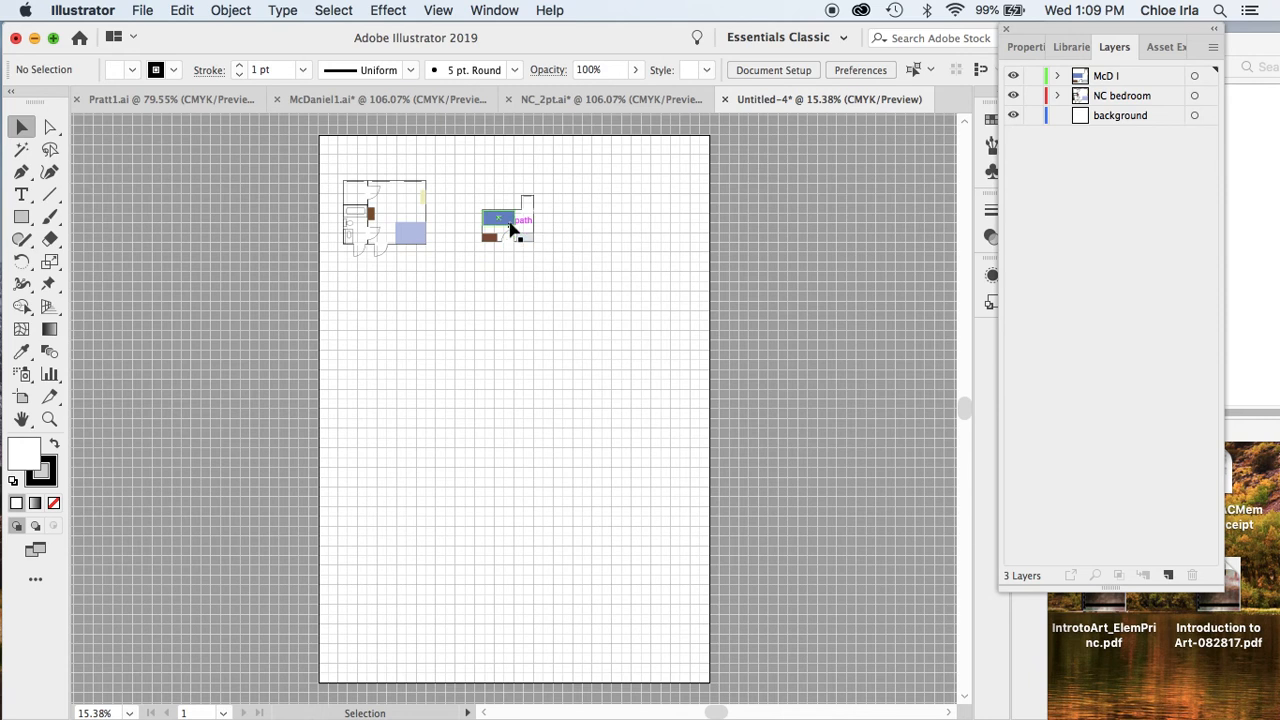
key(super+equal)
key(super+equal)
key(super+equal)
key(super+equal)
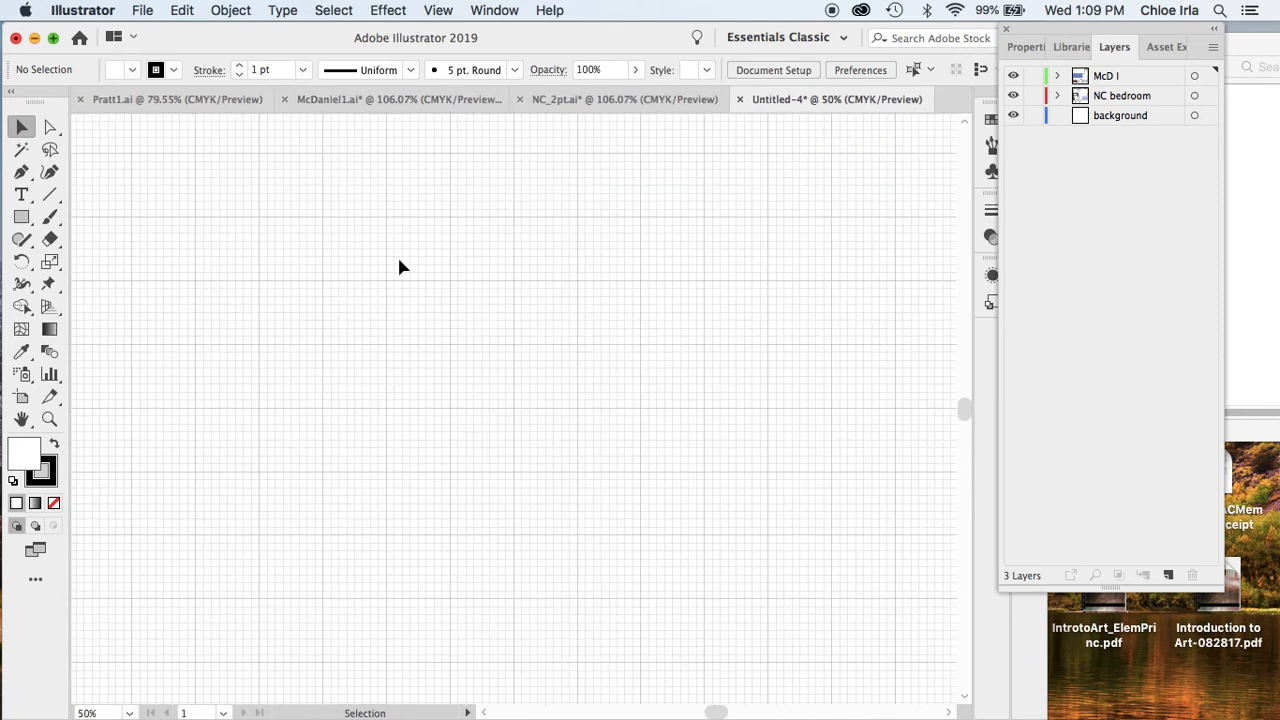
scroll(383, 262, up, 10)
scroll(383, 262, down, 3)
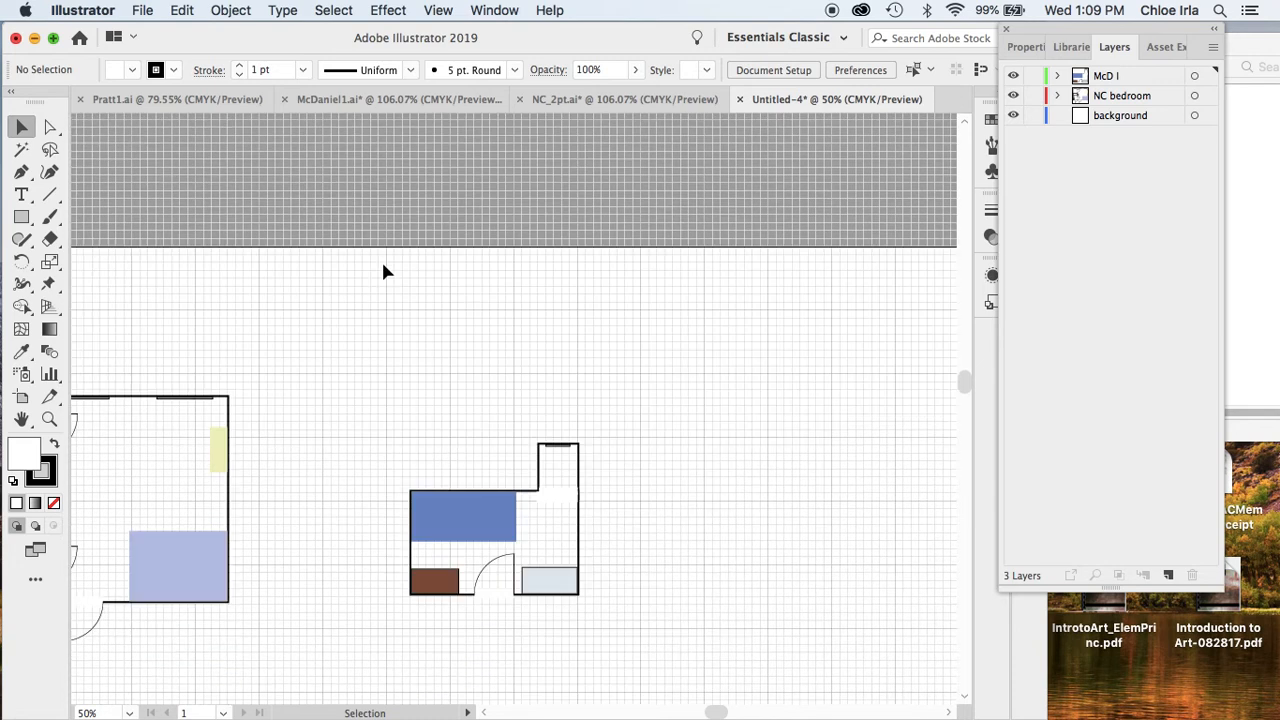
scroll(383, 270, down, 5)
key(space)
drag(223, 329, 433, 483)
drag(606, 177, 586, 157)
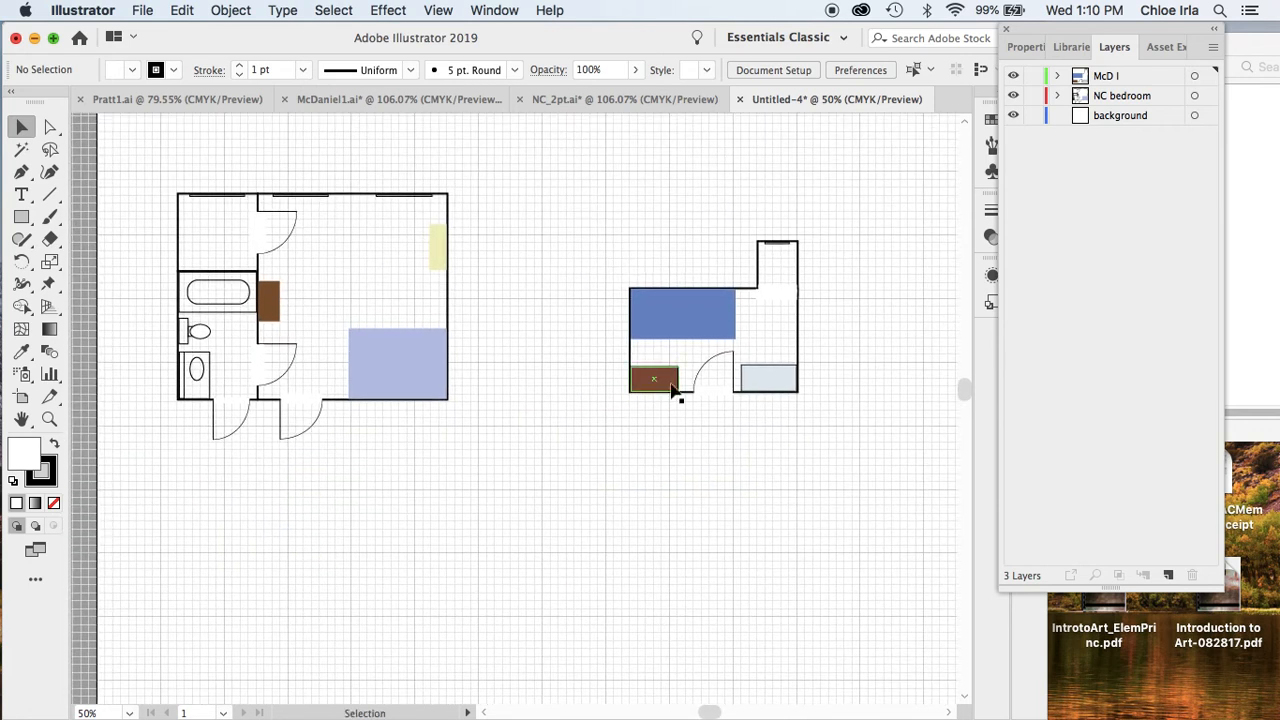
Move the NC bedroom floor plan about 0.72 in right and 0.35 in up
scroll(490, 351, up, 3)
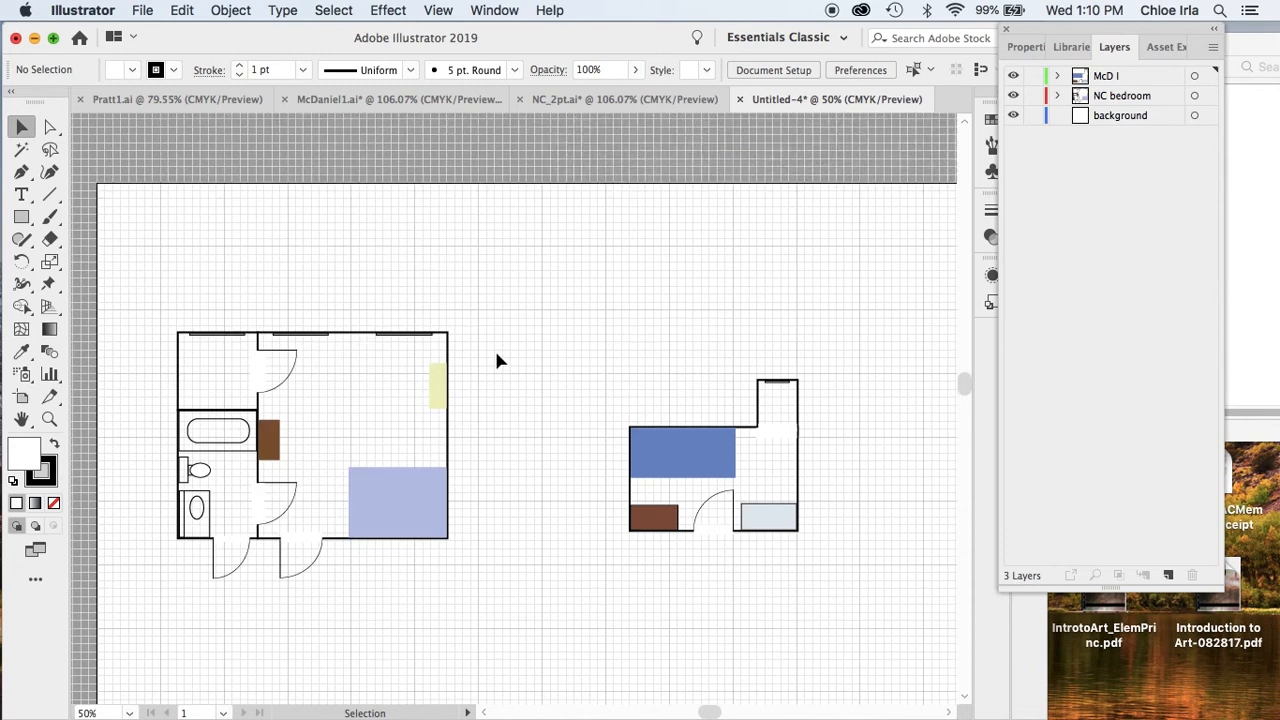
drag(411, 425, 460, 400)
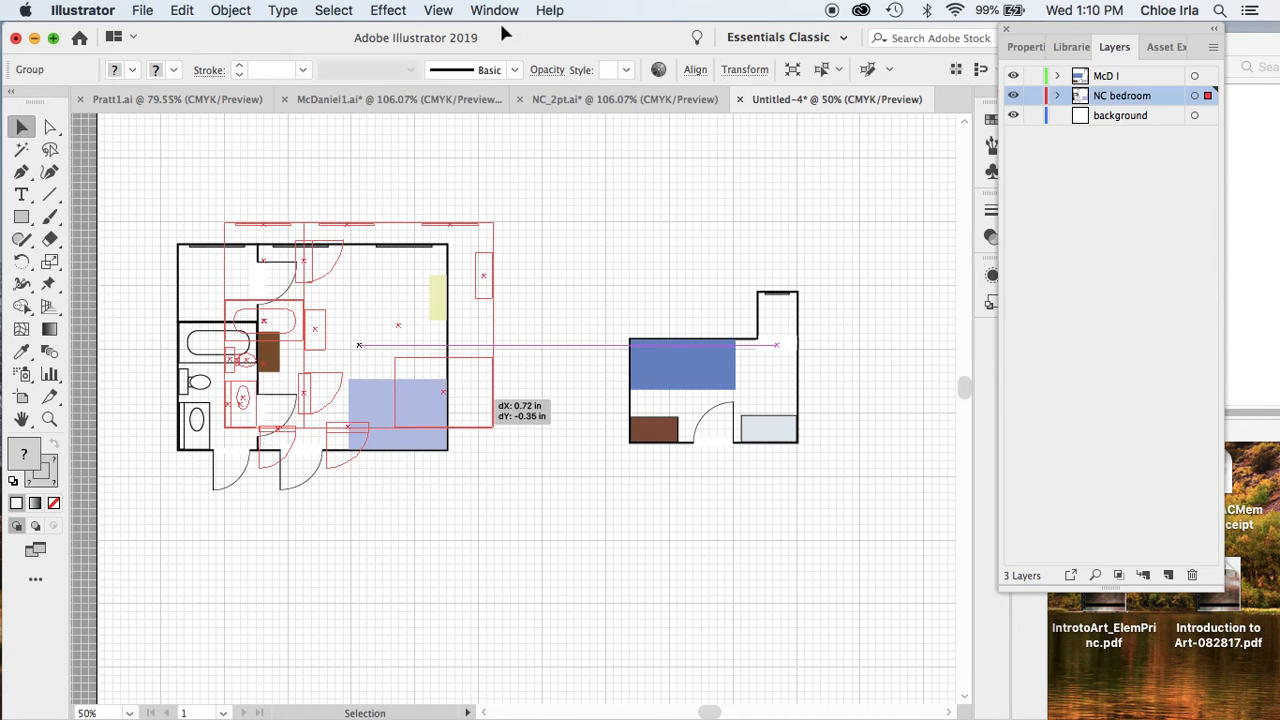
Show the rulers and place a horizontal guide at about 2 in, along the upper edge of the NC bedroom plan
click(432, 10)
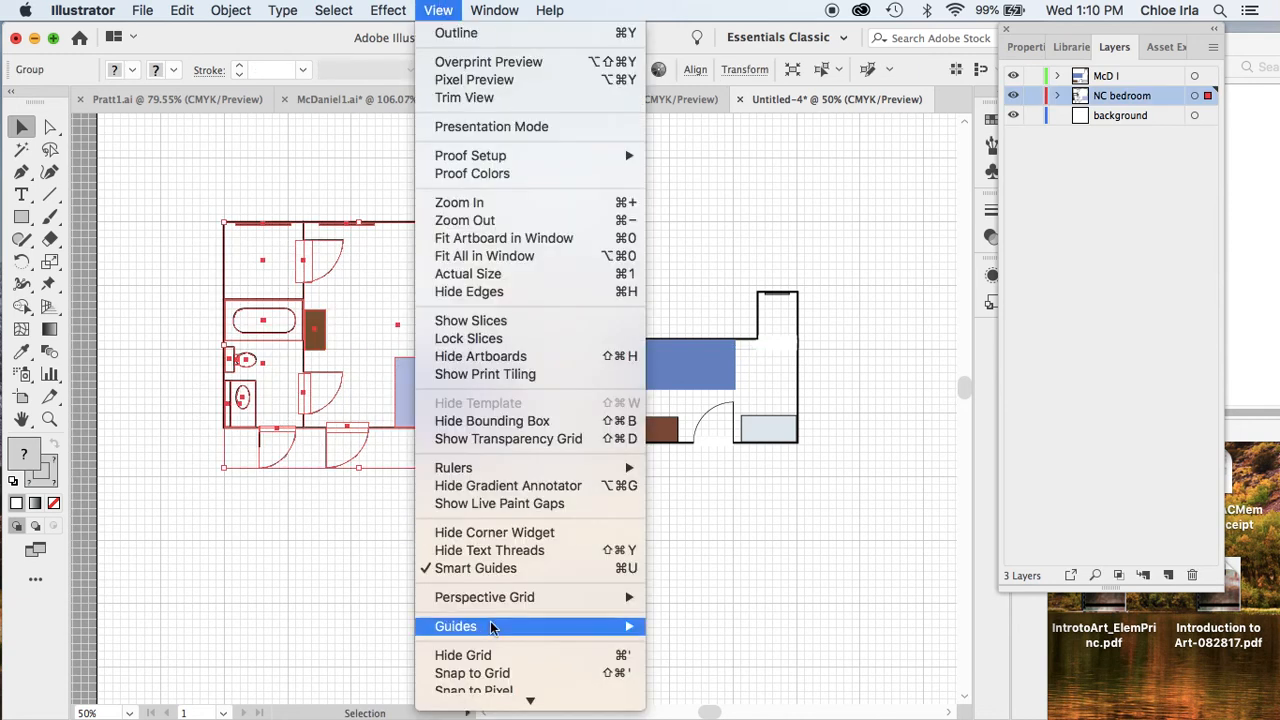
mouse_move(494, 626)
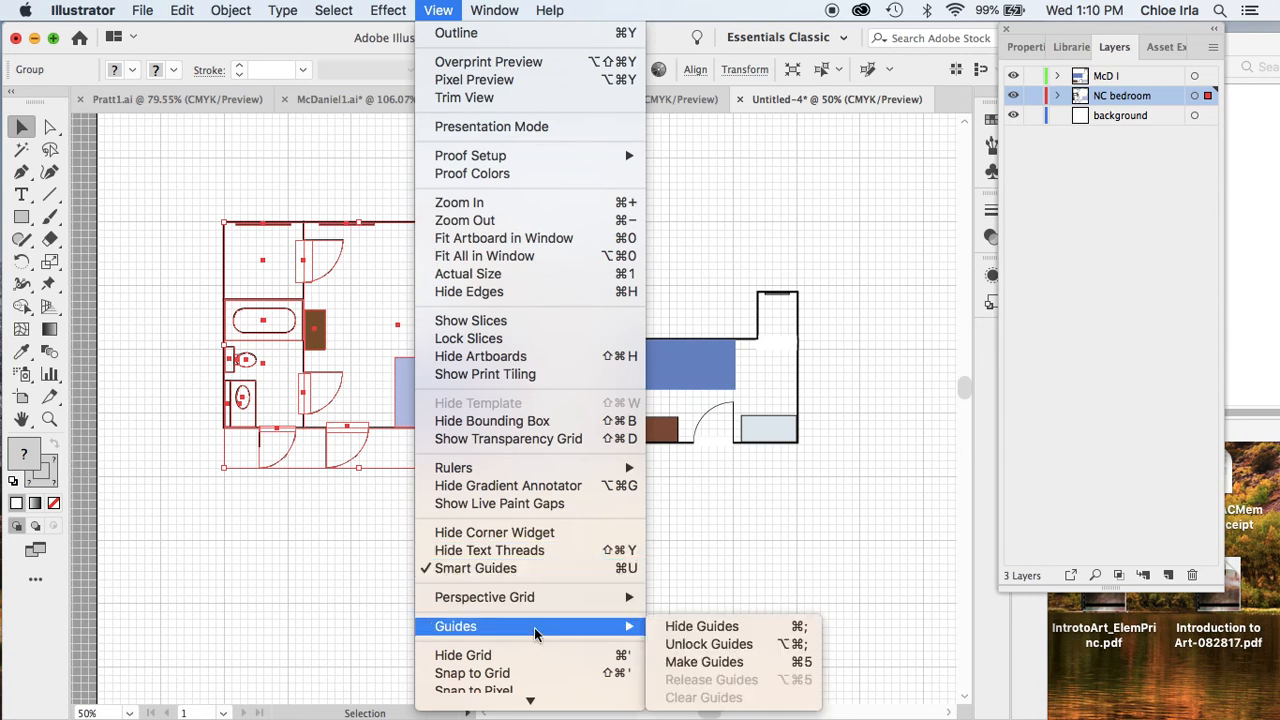
click(742, 238)
scroll(423, 211, up, 5)
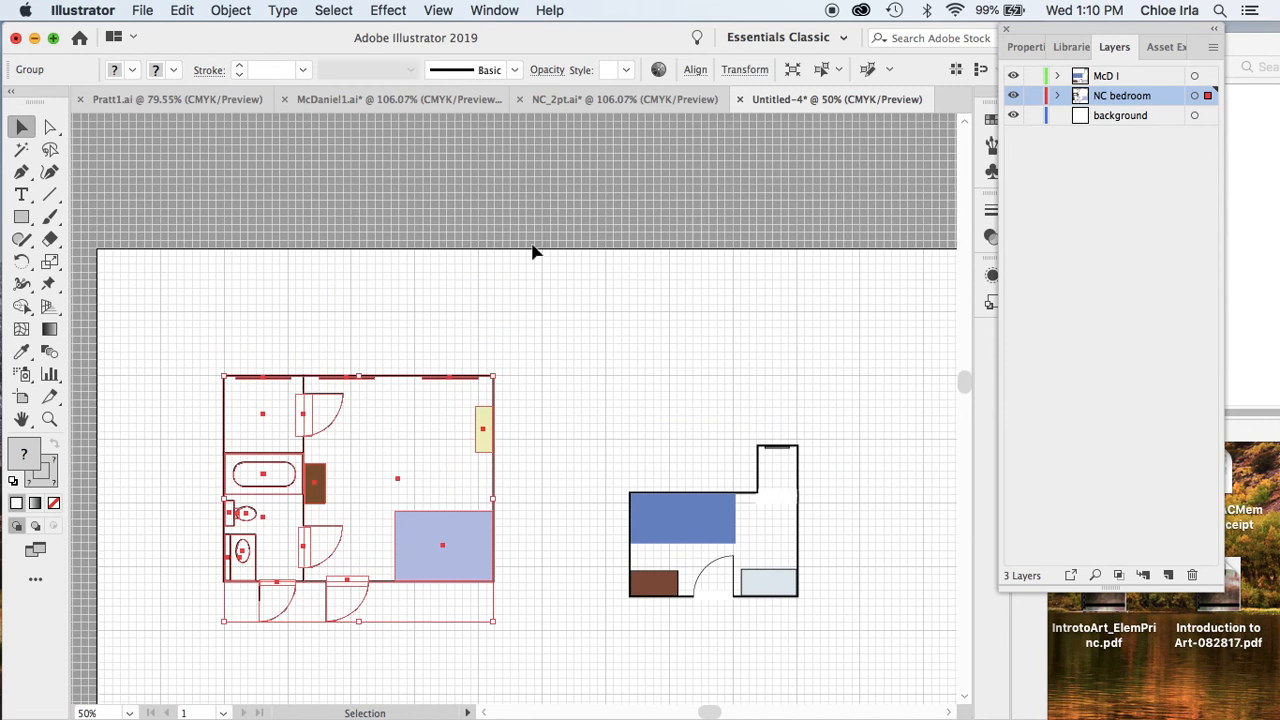
key(super+r)
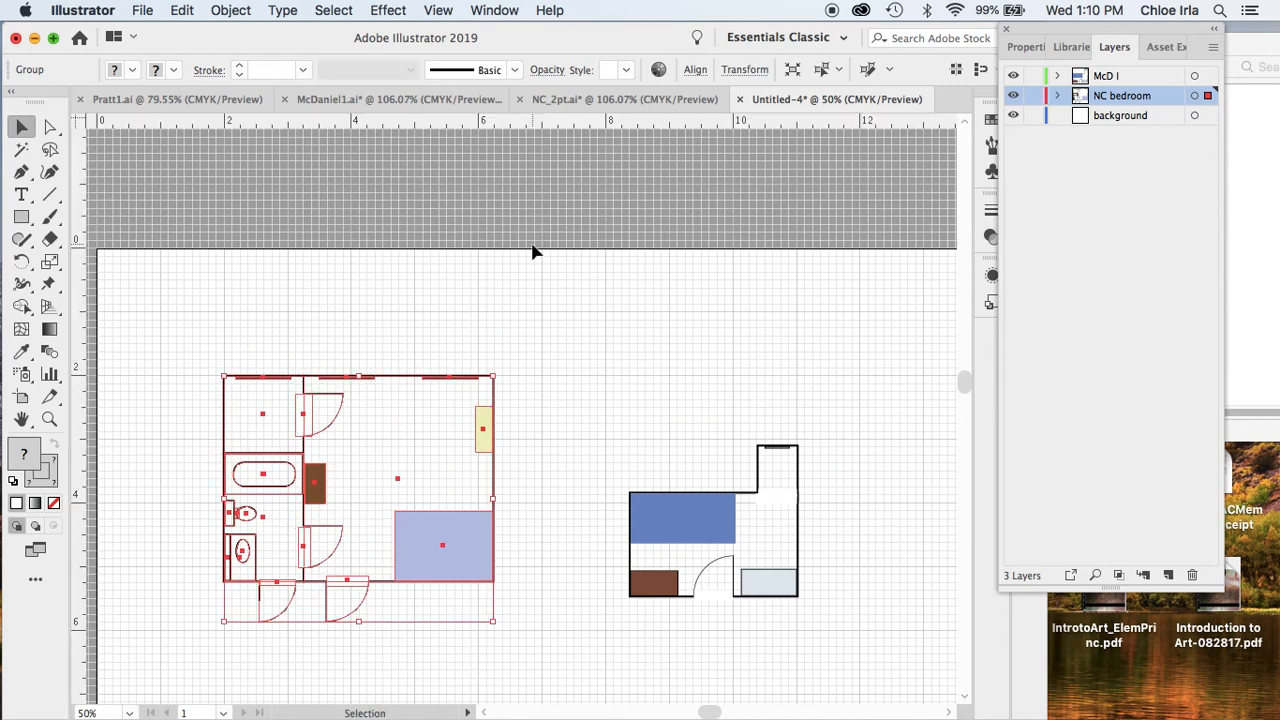
drag(560, 124, 560, 380)
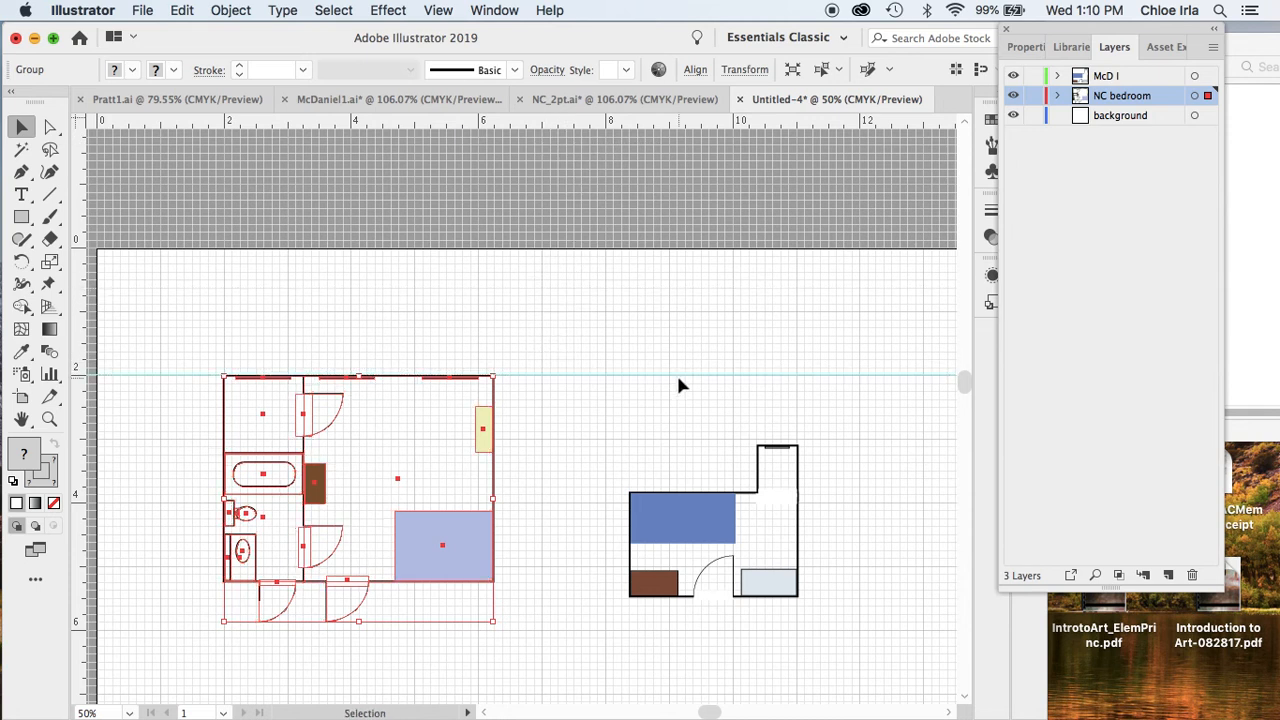
Move the McD I floor plan up and about 0.8 in right so its upper edge aligns with the guide
drag(712, 530, 770, 466)
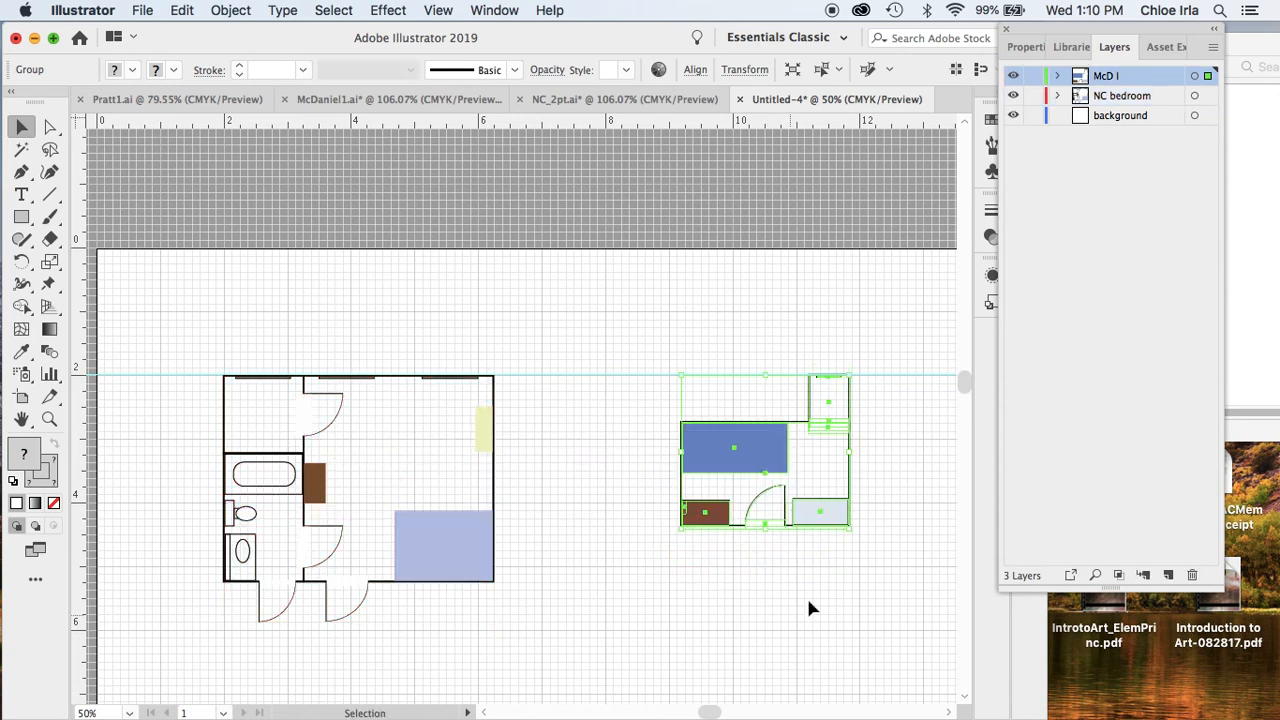
key(space)
drag(806, 609, 789, 474)
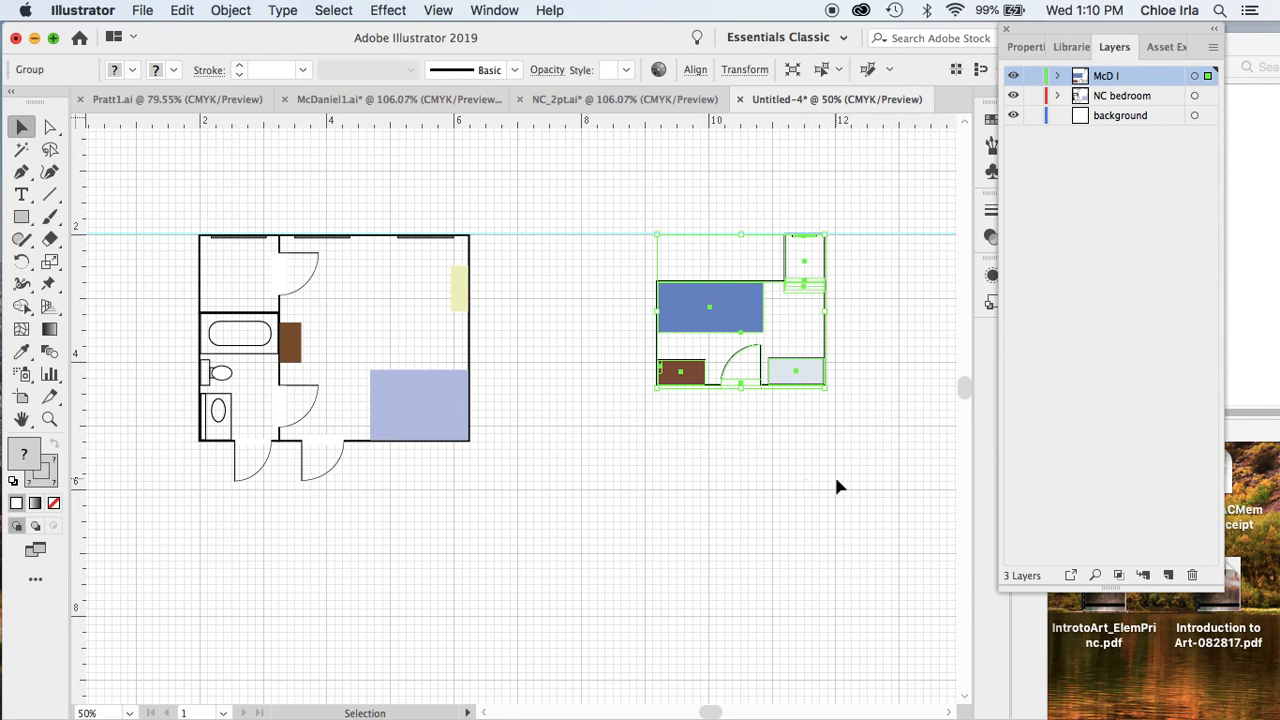
Enlarge the McD I floor plan proportionally to about 4.4 in wide and the NC bedroom plan to about 6 in wide
key(super+minus)
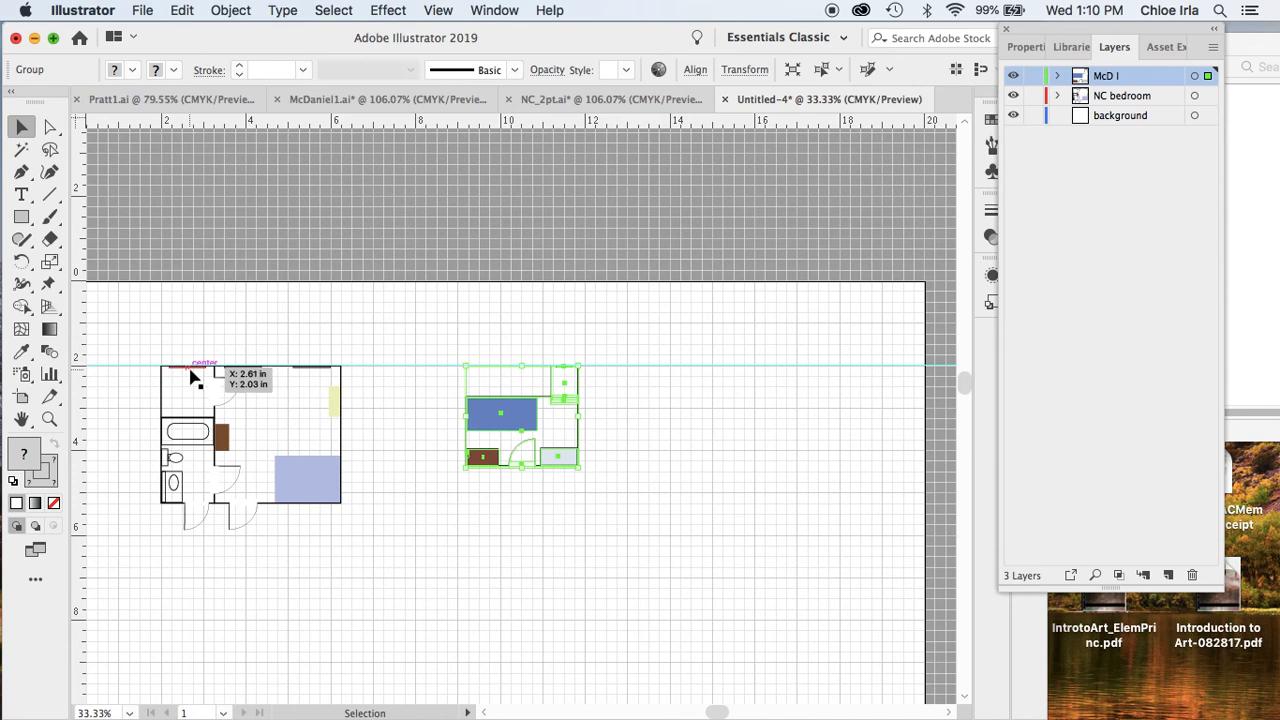
key(space)
drag(502, 545, 620, 451)
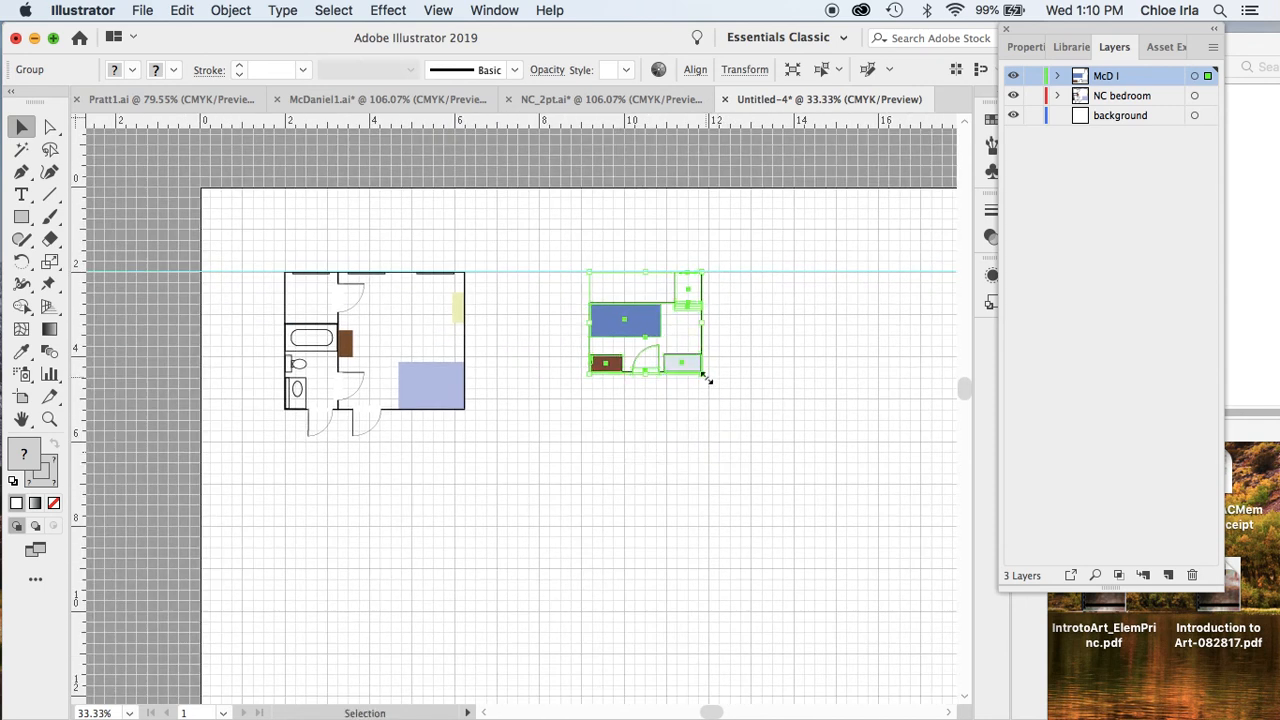
drag(703, 374, 775, 441)
click(880, 491)
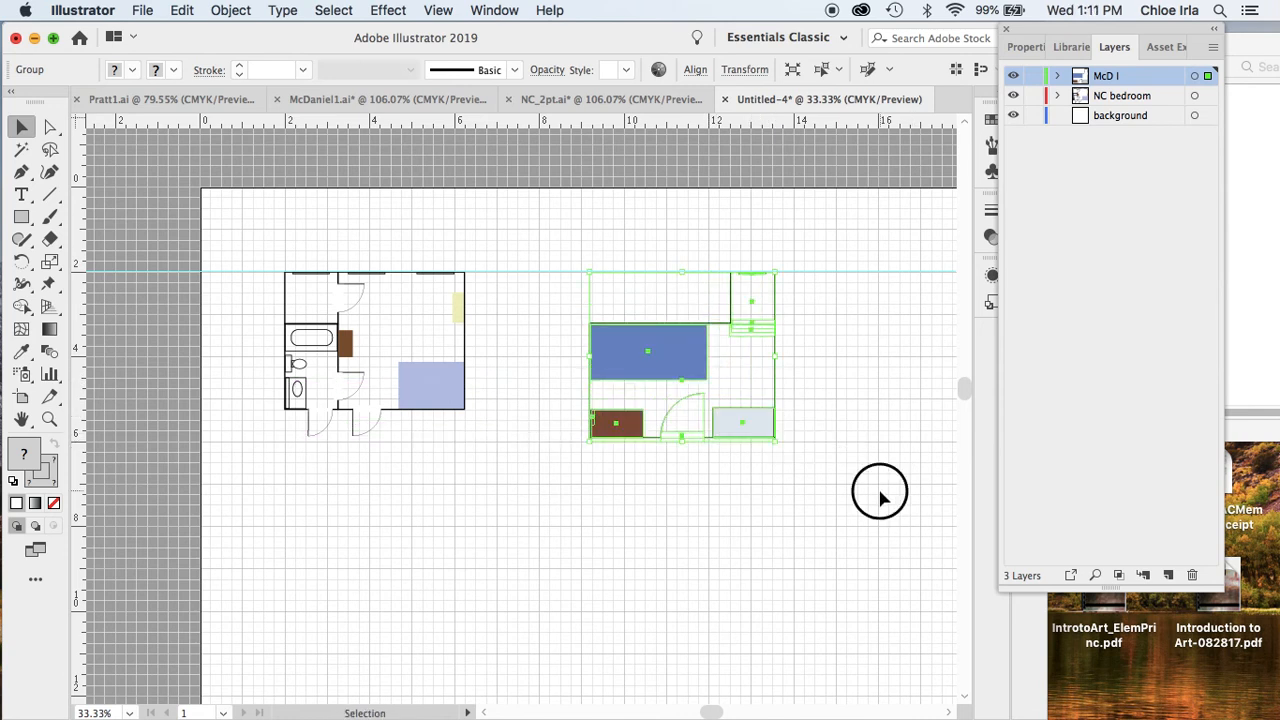
click(450, 400)
drag(465, 436, 546, 512)
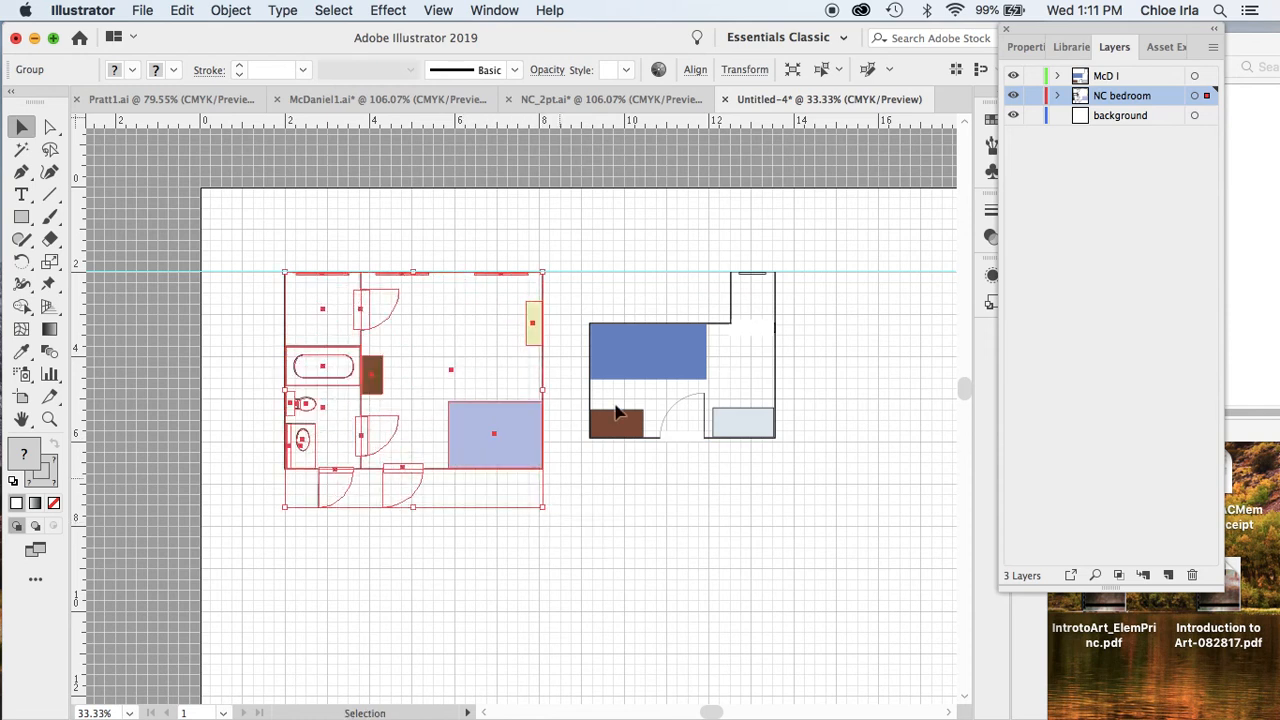
Scale the McD I floor plan down to about 3.4 in wide and move it right along the guide, leaving nothing selected
click(634, 374)
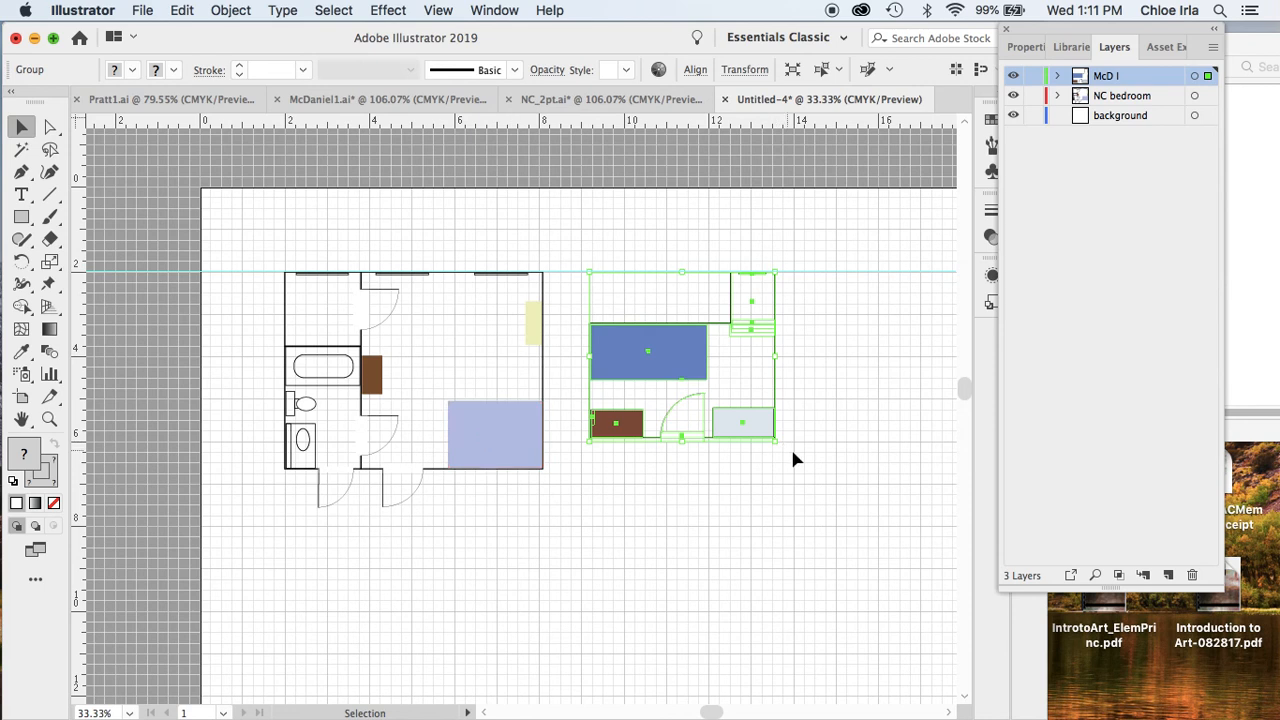
drag(776, 440, 734, 401)
click(820, 537)
drag(633, 335, 706, 334)
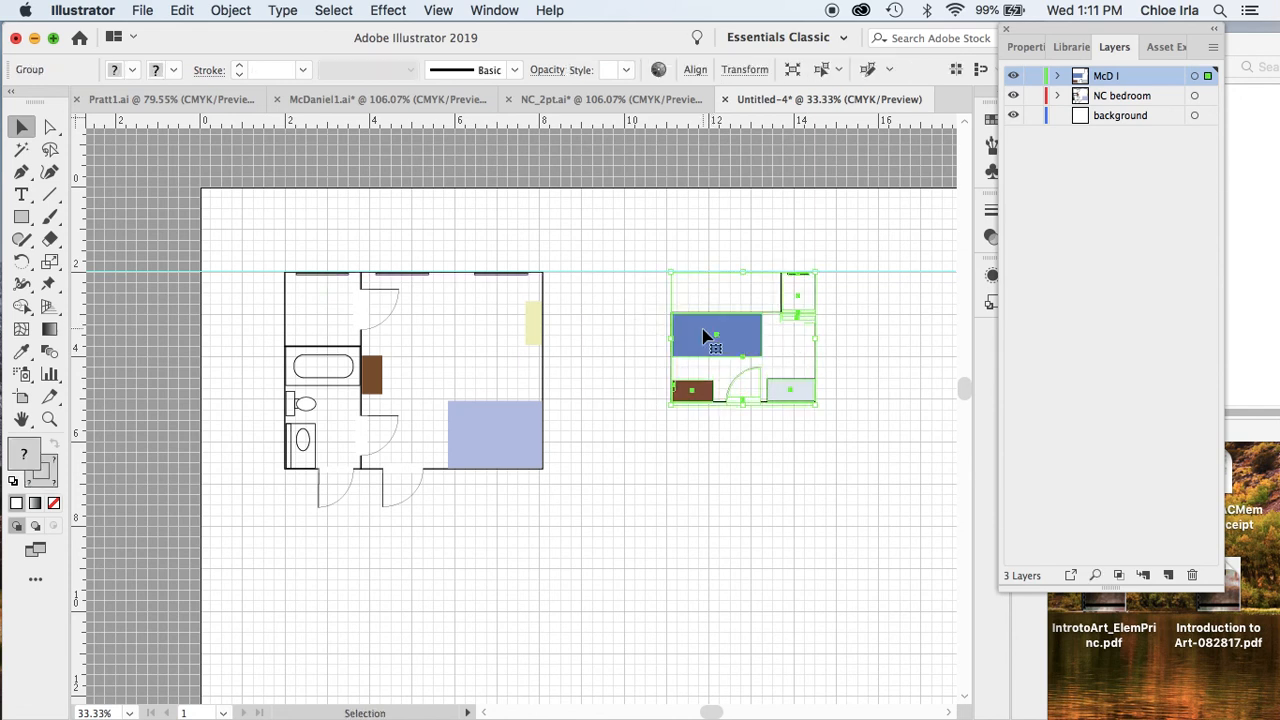
scroll(684, 455, down, 3)
scroll(763, 460, up, 3)
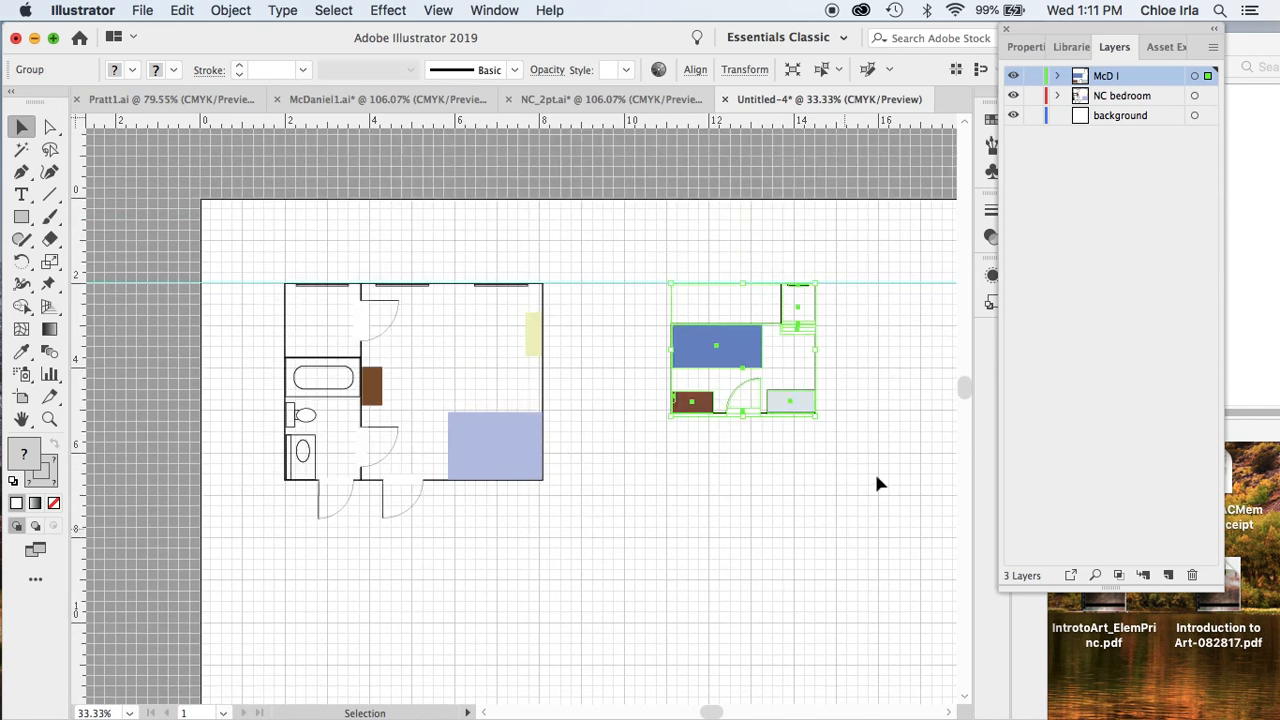
click(718, 533)
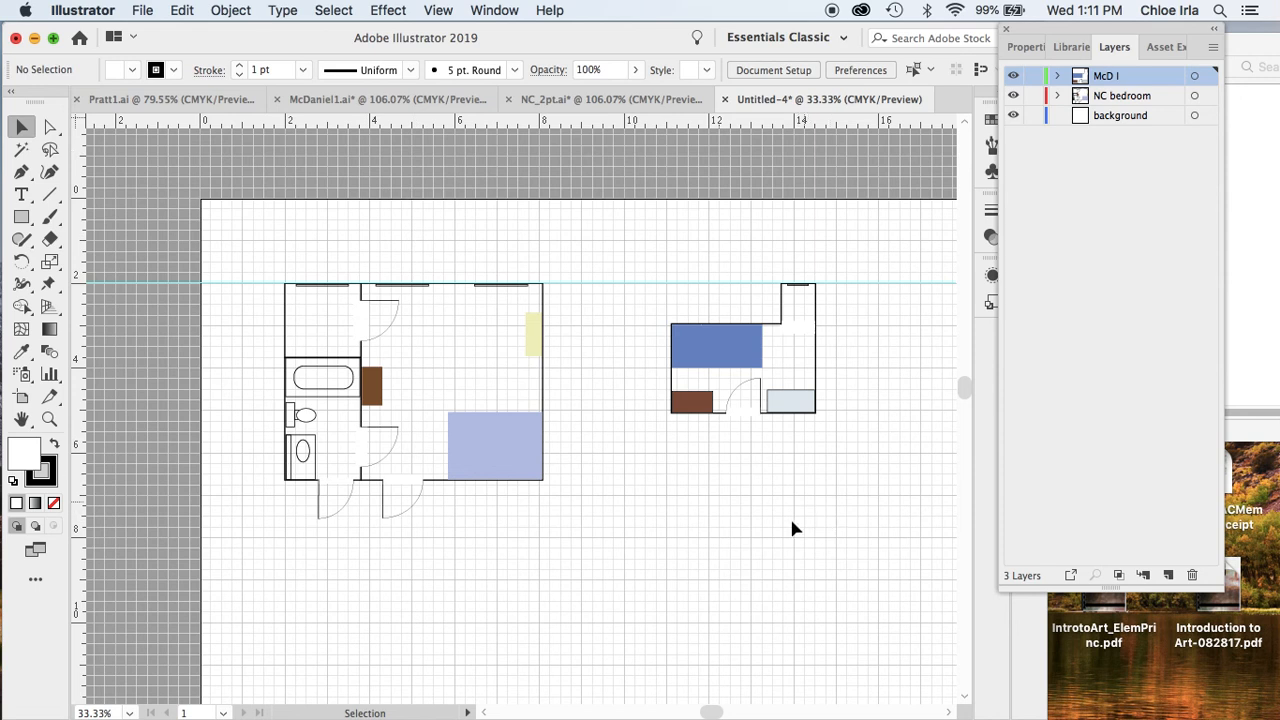
Examine the combined plans and their layers against the layers of NC_2pt.ai, and return to Untitled-4
scroll(790, 545, down, 3)
scroll(790, 546, up, 1)
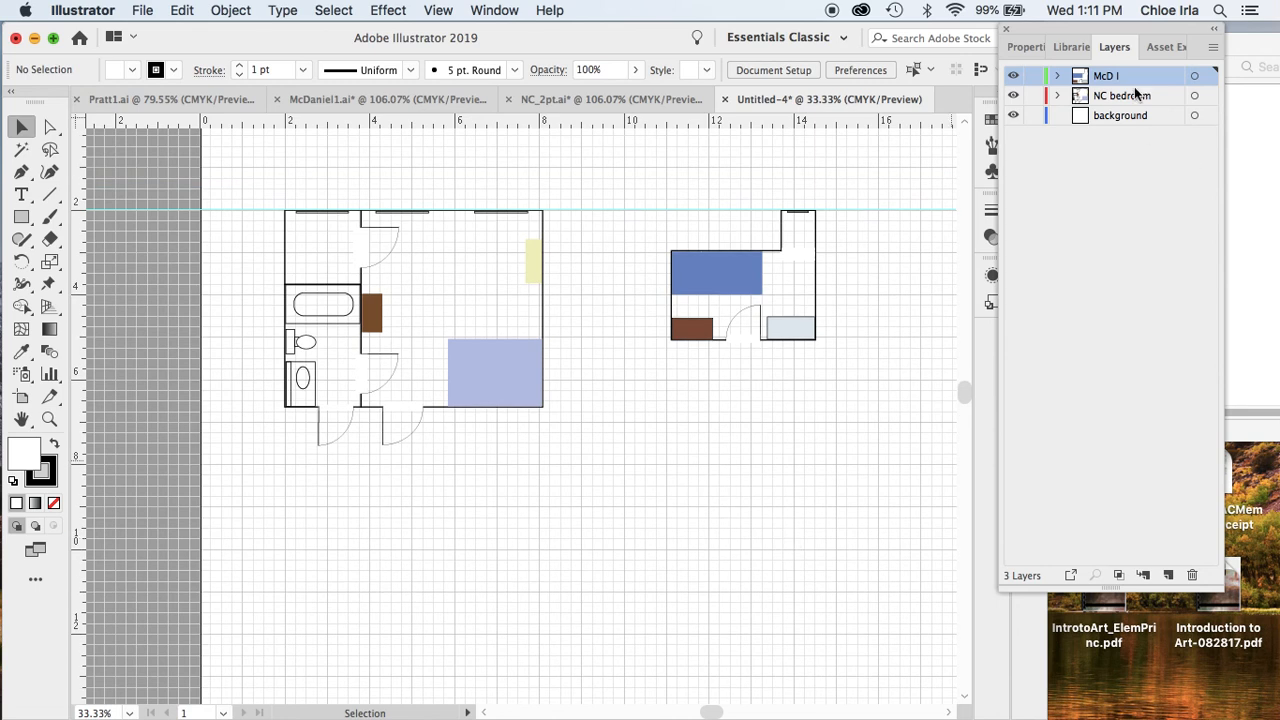
click(543, 97)
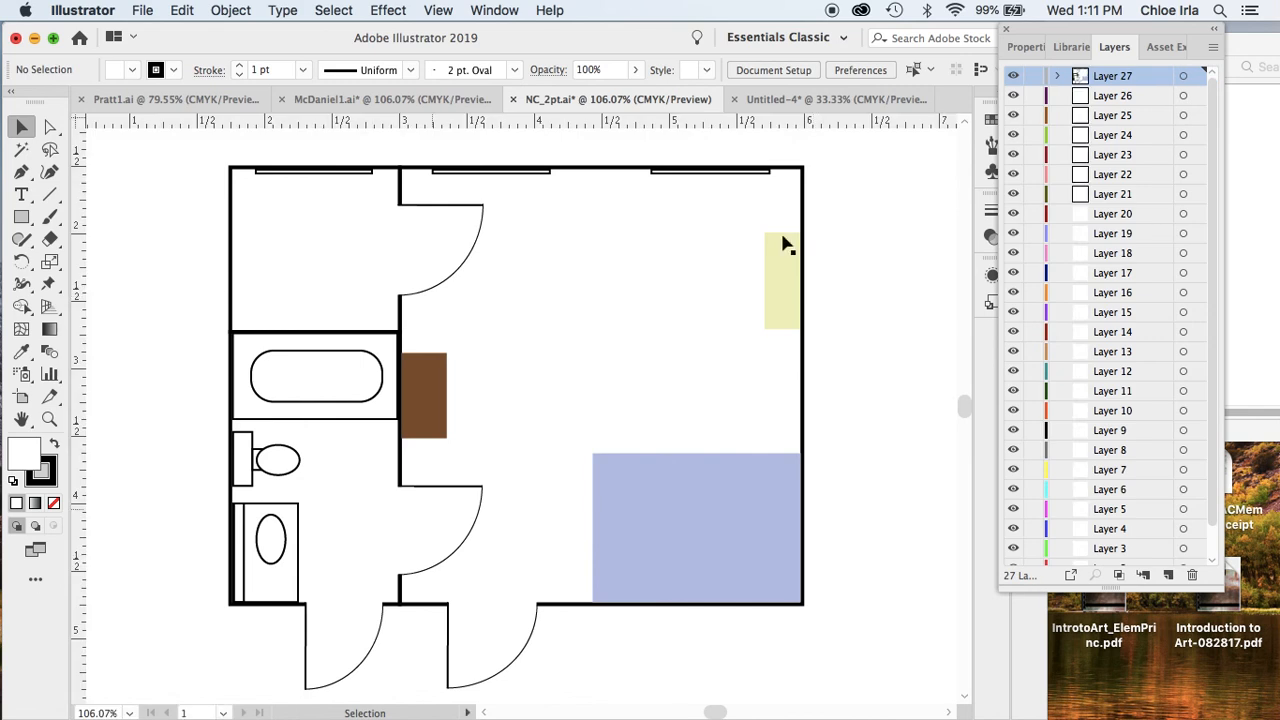
click(756, 97)
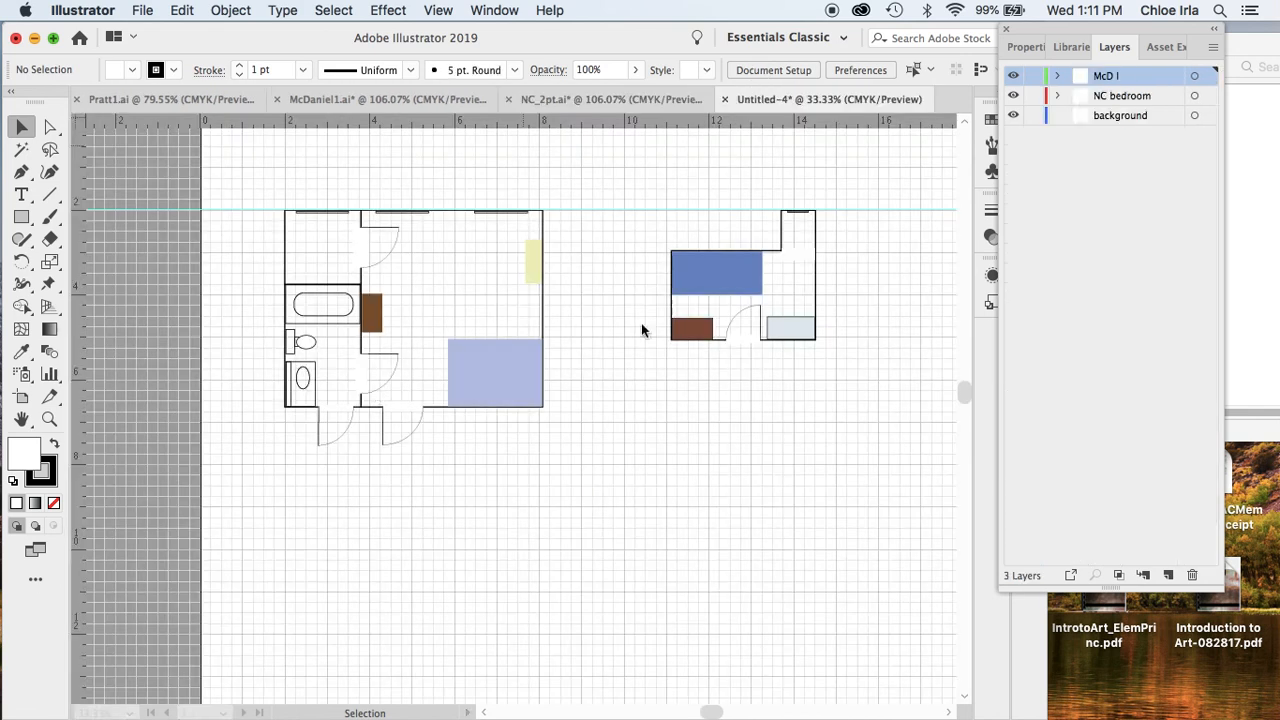